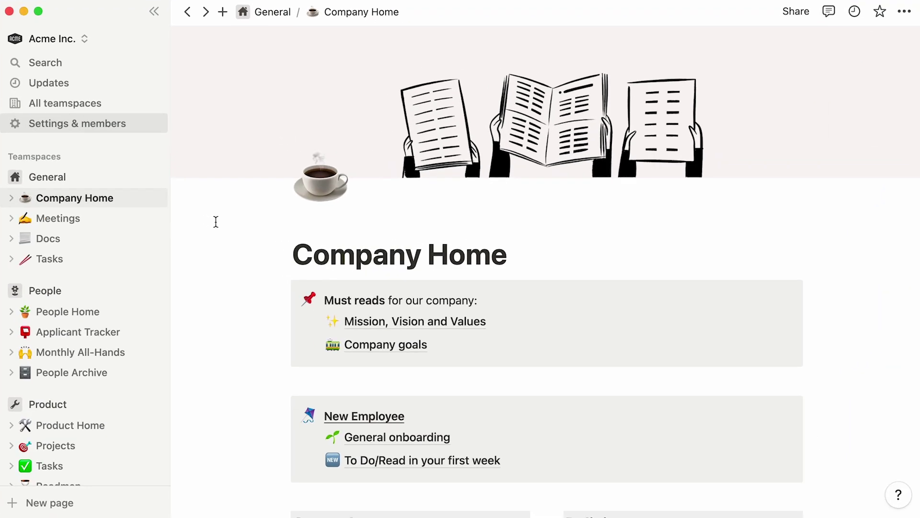
# - Open Settings & members, view the workspace owner's role choices, then go to the general Settings page
pyautogui.click(148, 129)
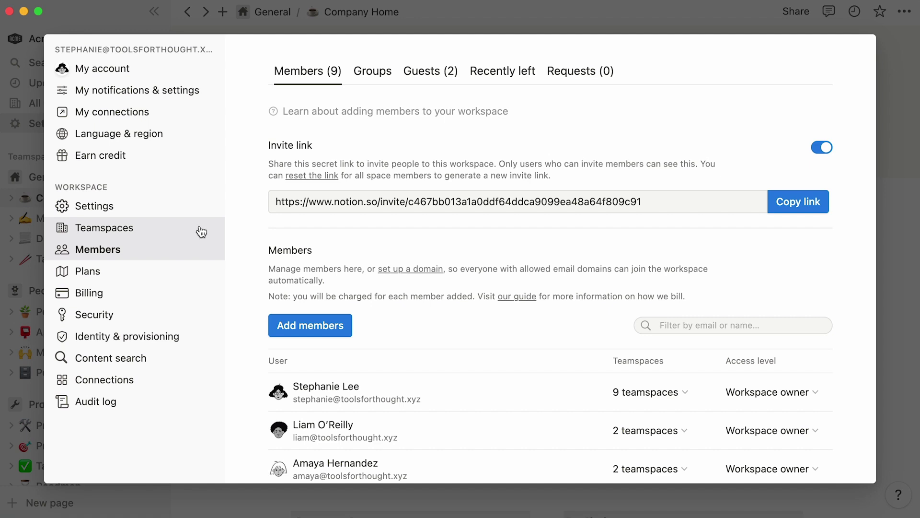
pyautogui.click(727, 396)
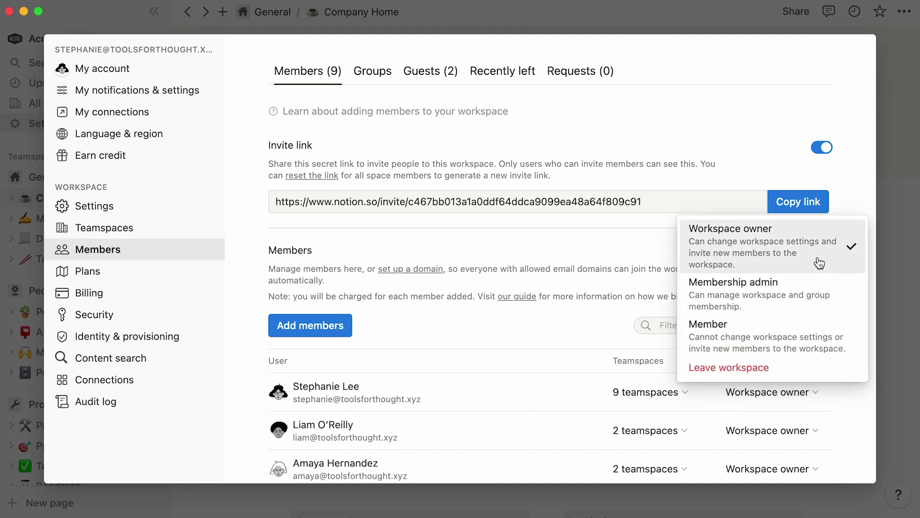
pyautogui.click(198, 204)
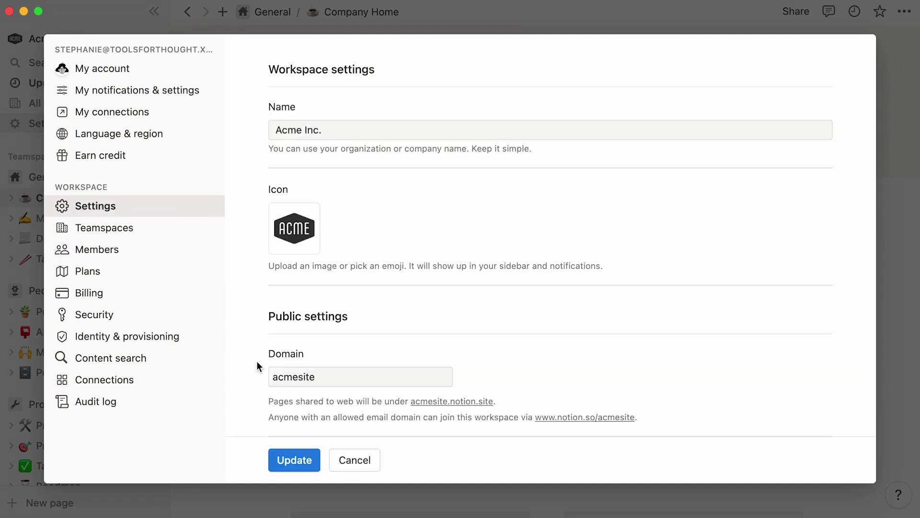
pyautogui.scroll(-10, 257, 364)
# - Browse the Plans, Security and Connections pages, then return to the Members list
pyautogui.click(178, 250)
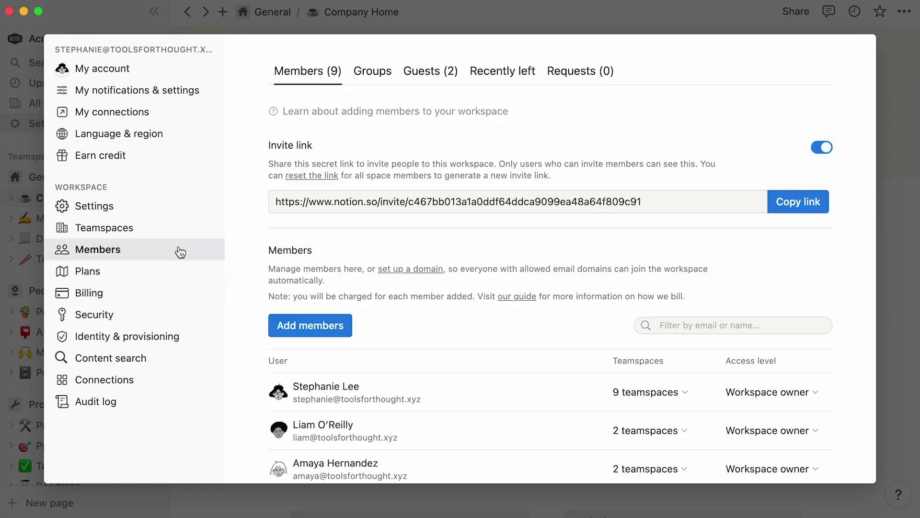
pyautogui.click(161, 272)
pyautogui.click(163, 311)
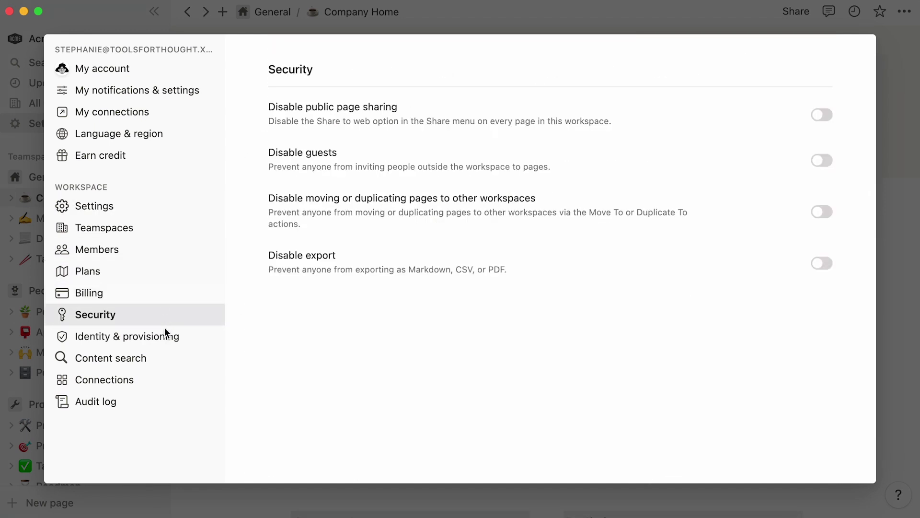
pyautogui.click(170, 374)
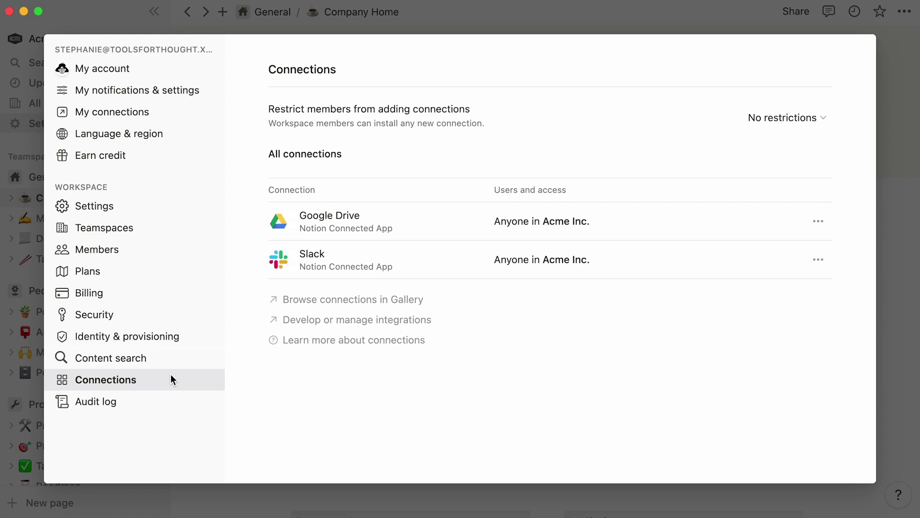
pyautogui.click(173, 251)
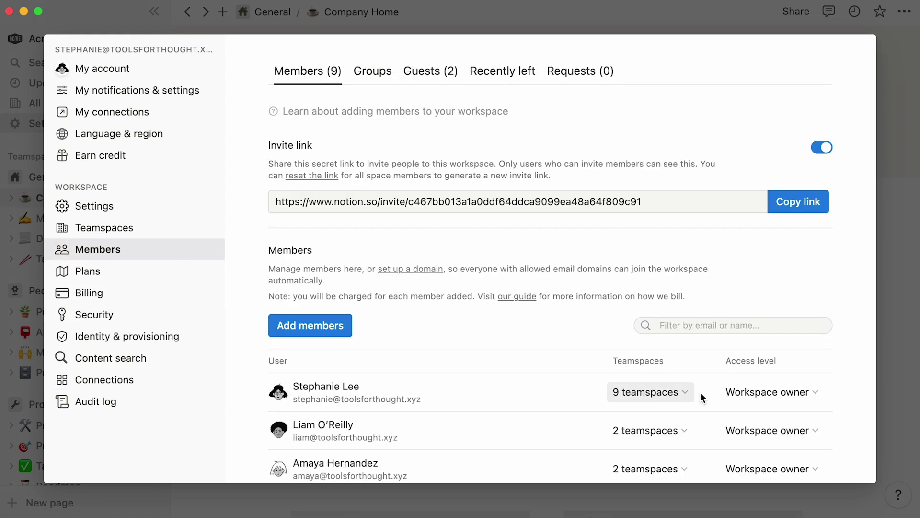
# - Glance at a member's role options unchanged, then confirm on the Guests tab that each guest accesses 1 page
pyautogui.click(722, 395)
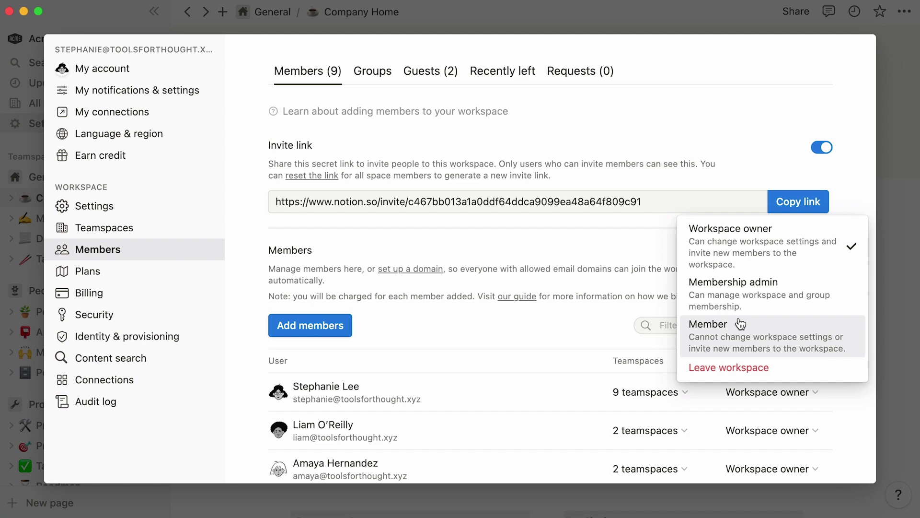
pyautogui.click(558, 134)
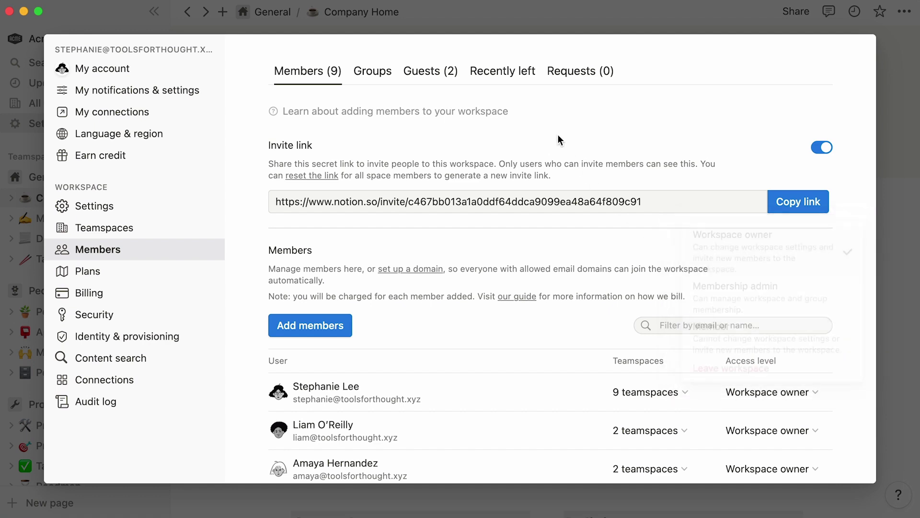
pyautogui.click(450, 86)
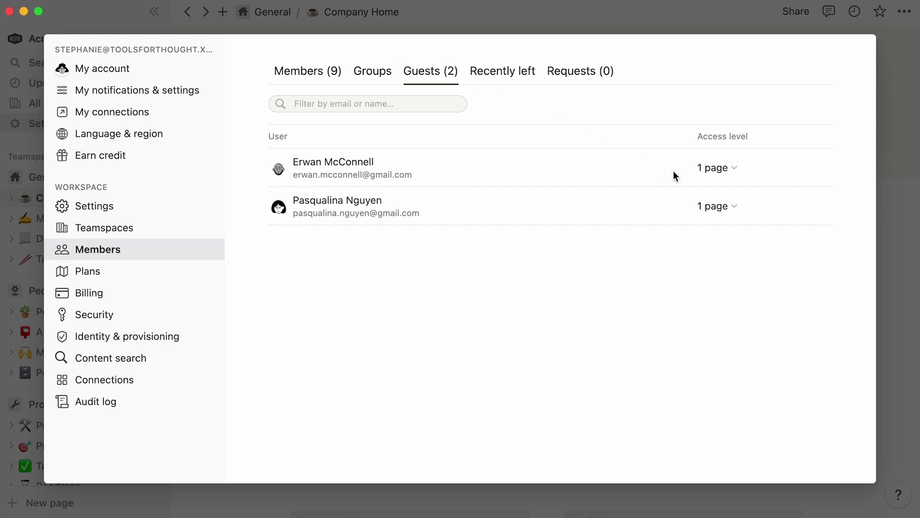
pyautogui.click(700, 174)
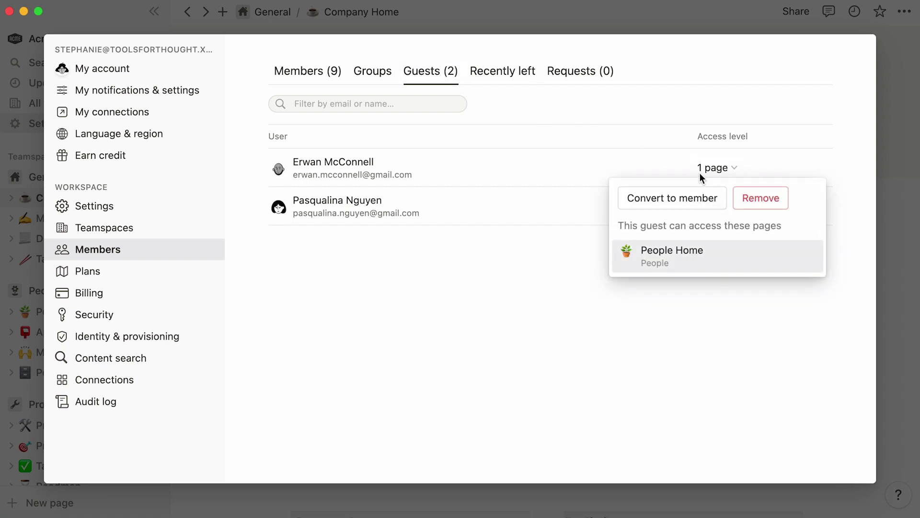
pyautogui.click(701, 178)
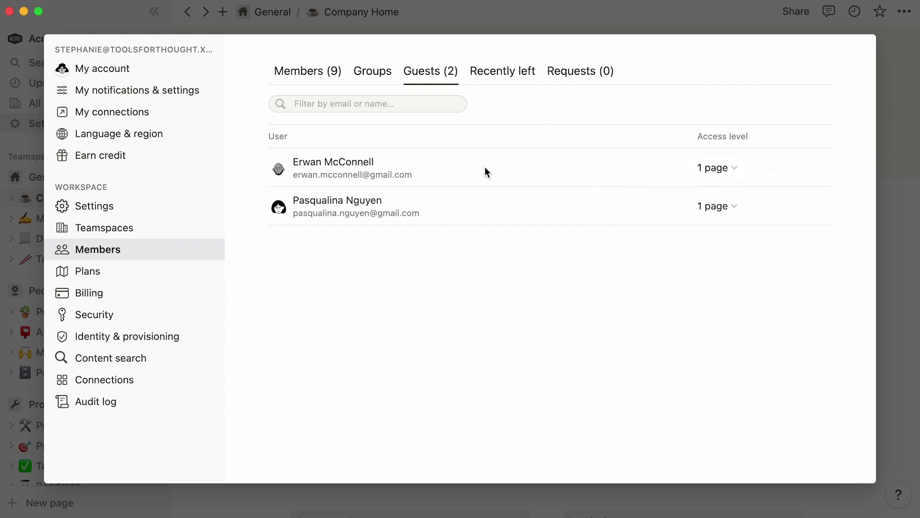
# - Invite a new teammate by e-mail with Membership admin role, raising the Members count to 9
pyautogui.click(36, 150)
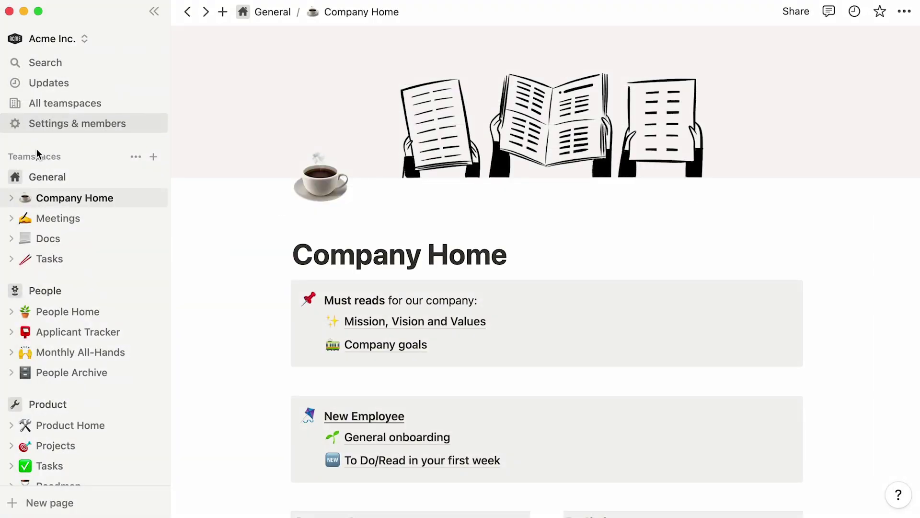
pyautogui.click(61, 125)
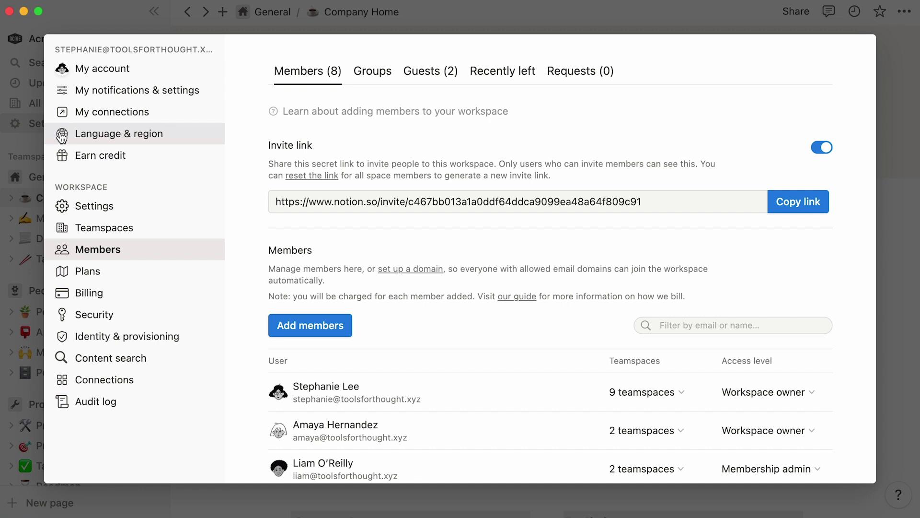
pyautogui.click(279, 330)
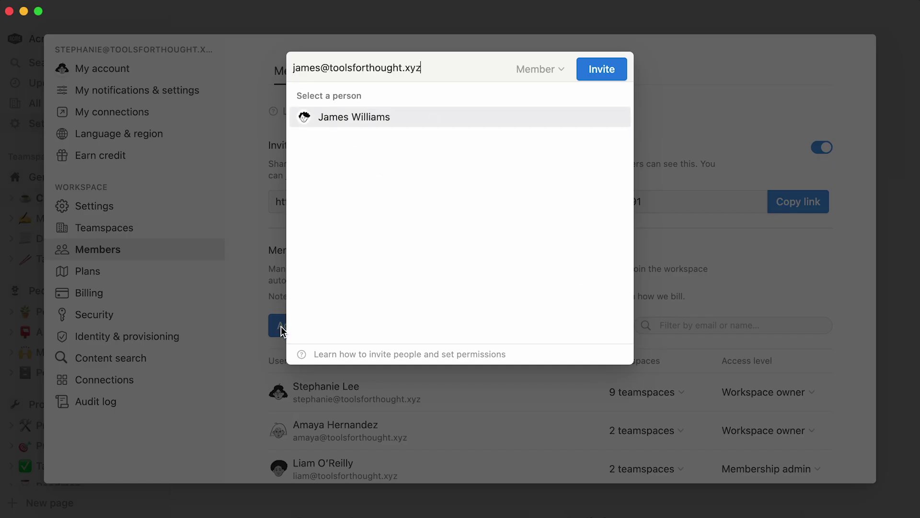
pyautogui.click(508, 121)
pyautogui.click(563, 70)
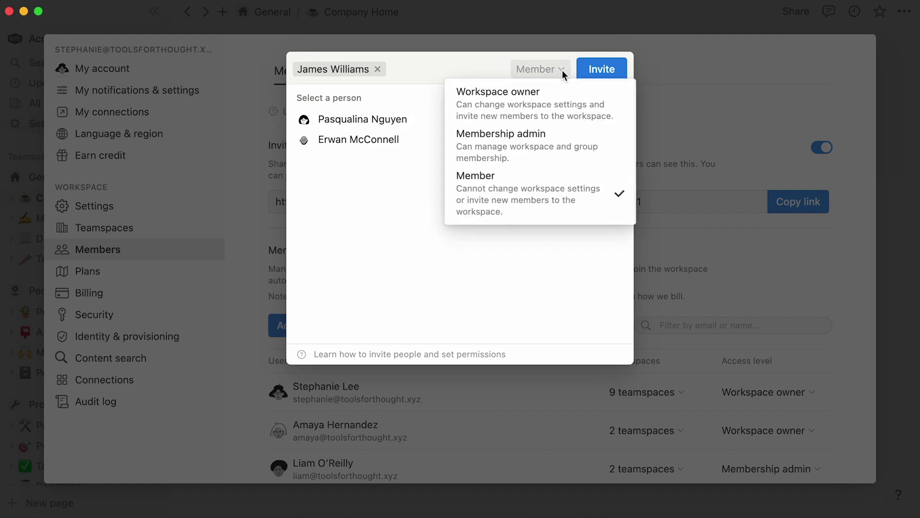
pyautogui.click(544, 160)
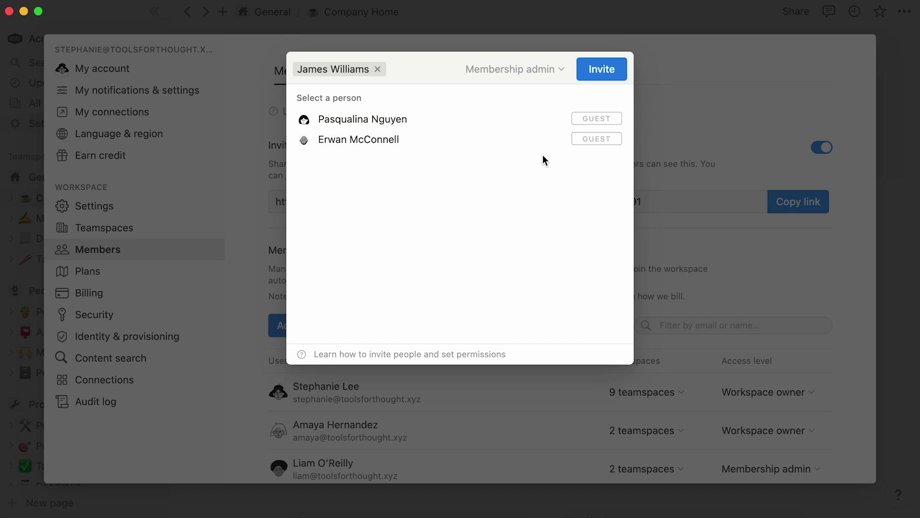
pyautogui.click(595, 70)
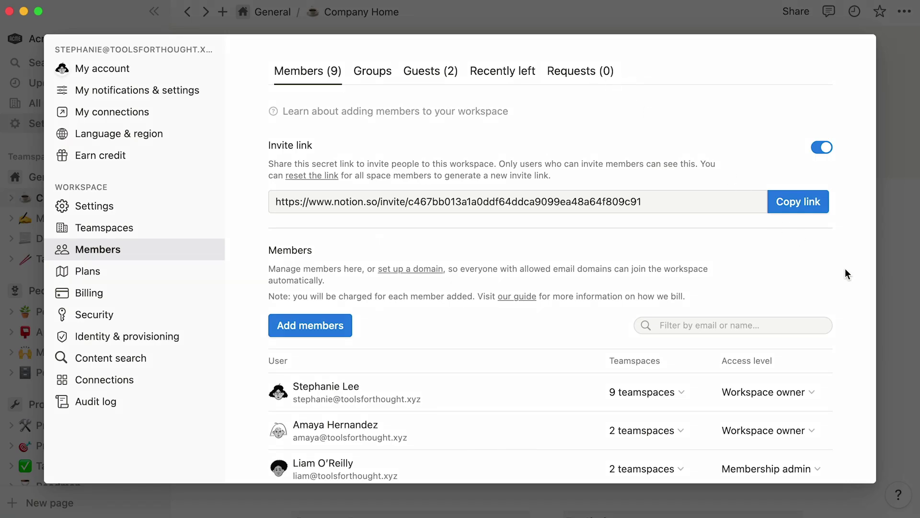
# - Briefly filter the member list by a name, clear it, and copy the workspace invite link
pyautogui.scroll(-5, 845, 268)
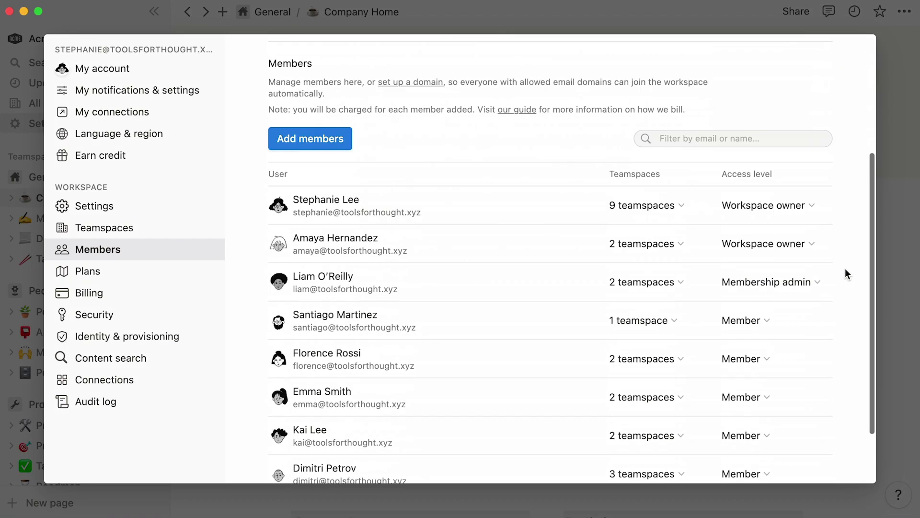
pyautogui.click(771, 97)
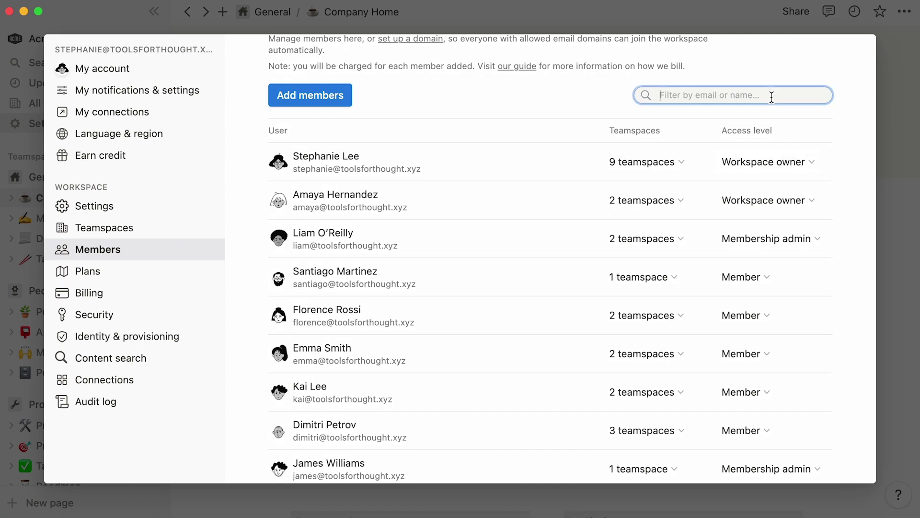
pyautogui.write('kai')
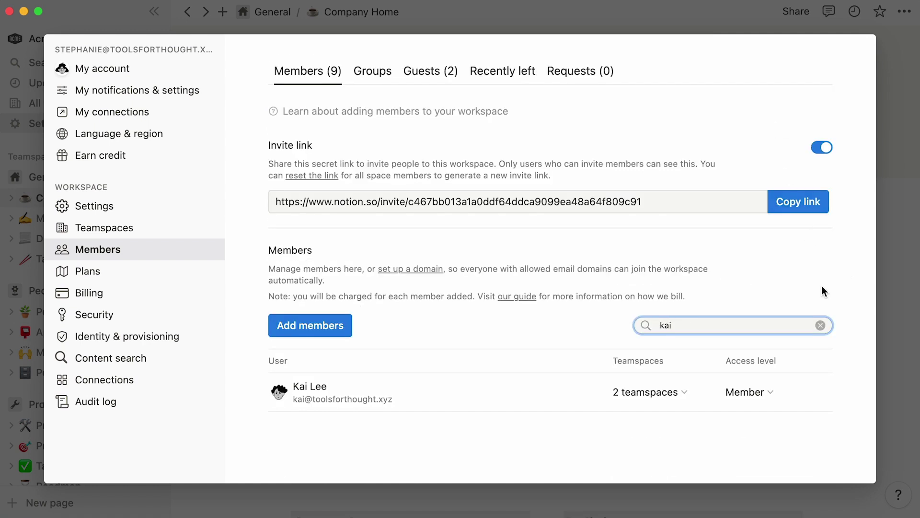
pyautogui.click(820, 326)
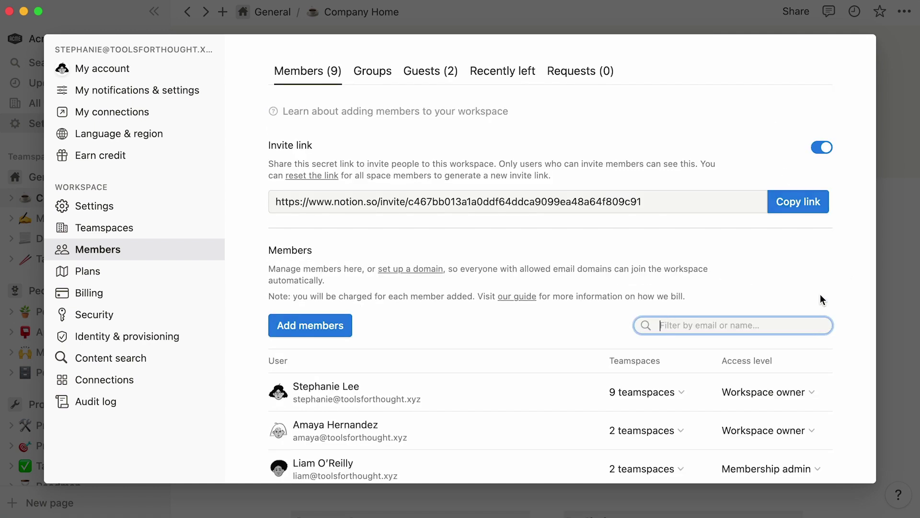
pyautogui.click(804, 214)
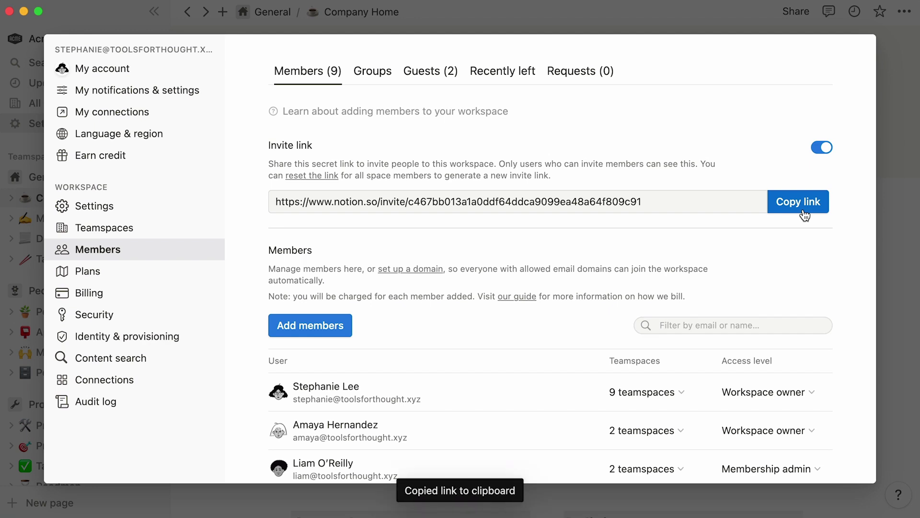
# - On the Groups tab, remove the third Design Team member, leaving the group with 2 members
pyautogui.click(384, 84)
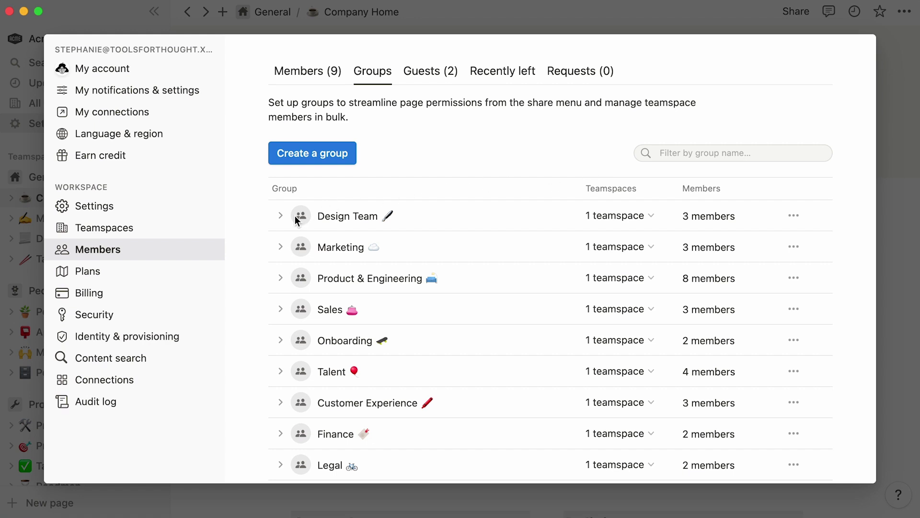
pyautogui.click(281, 217)
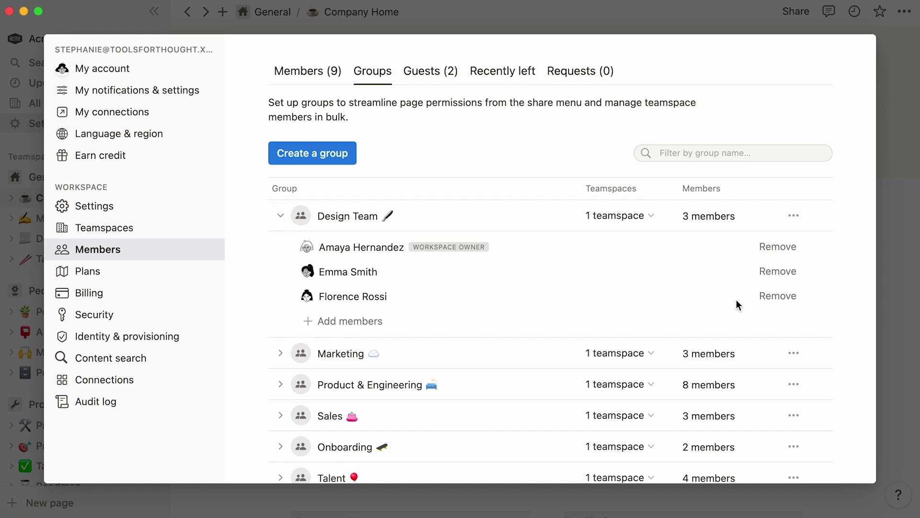
pyautogui.click(757, 302)
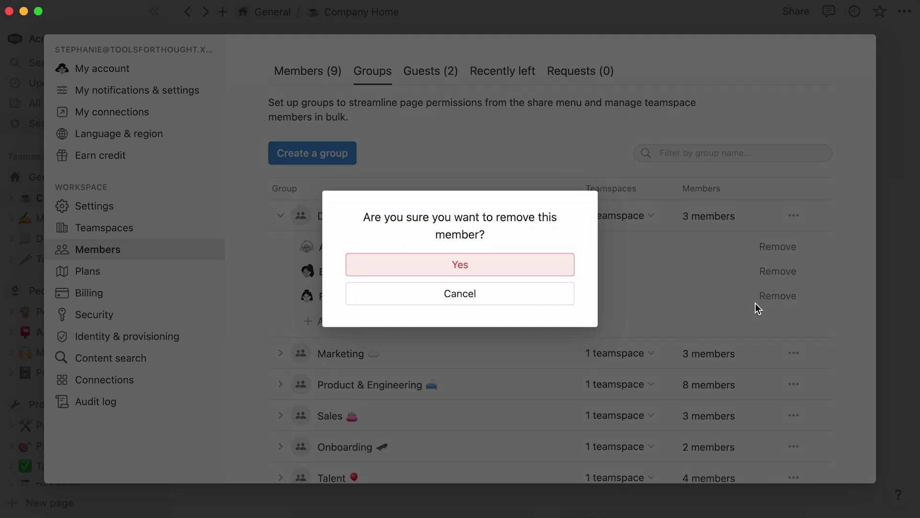
pyautogui.click(555, 266)
pyautogui.click(385, 300)
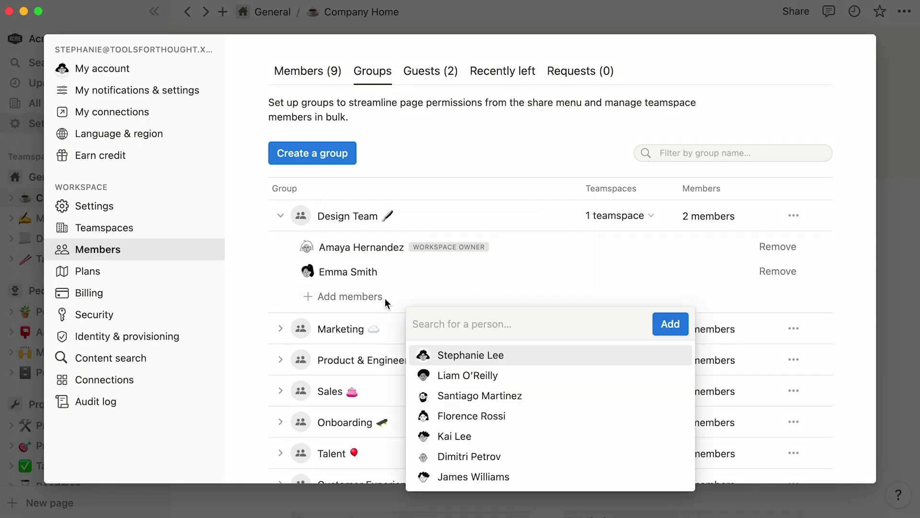
pyautogui.click(384, 302)
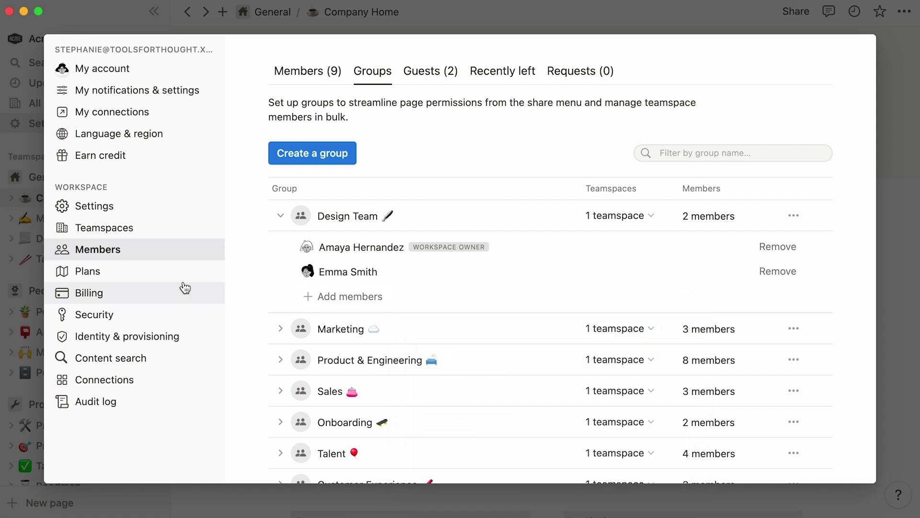
# - Close the settings window and open the ••• options menu beside the Product teamspace
pyautogui.click(33, 276)
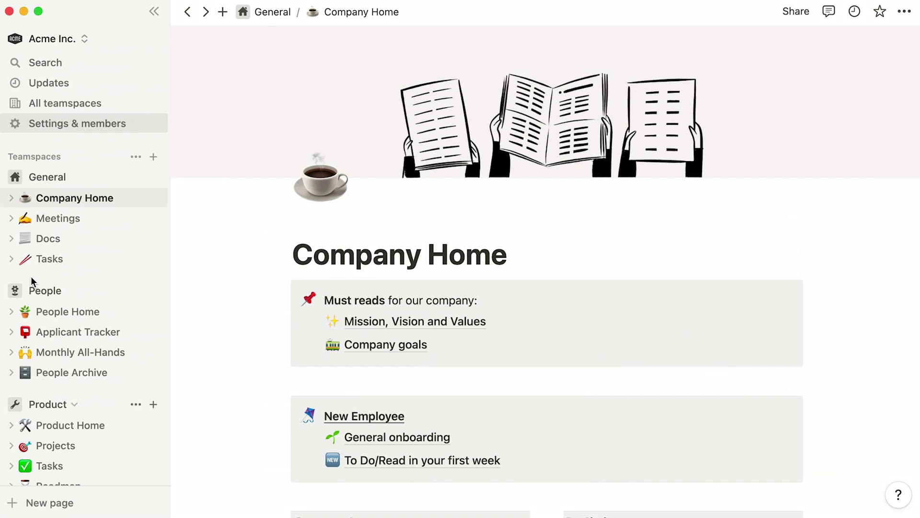
pyautogui.scroll(-10, 91, 158)
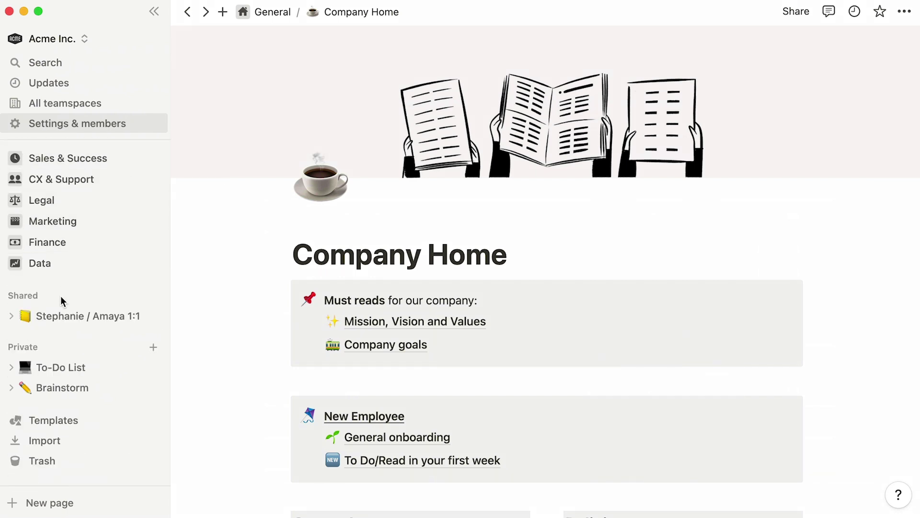
pyautogui.scroll(10, 55, 339)
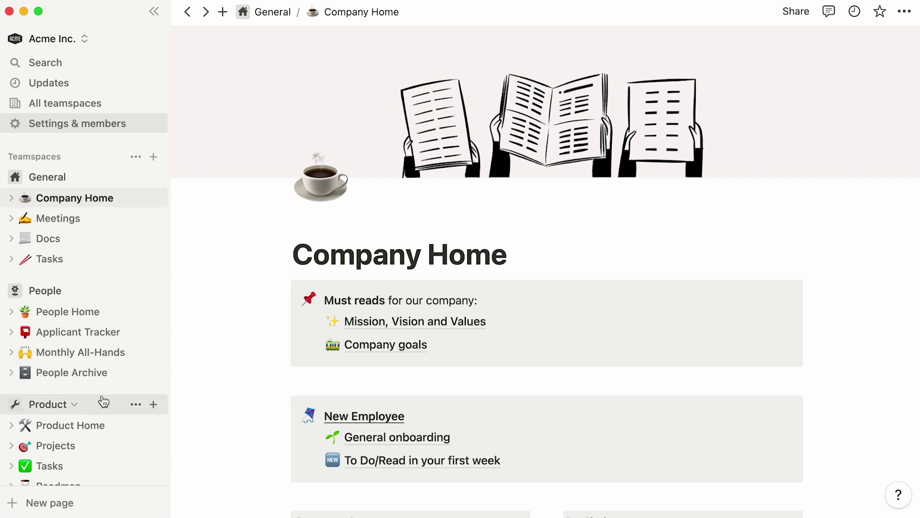
pyautogui.click(132, 405)
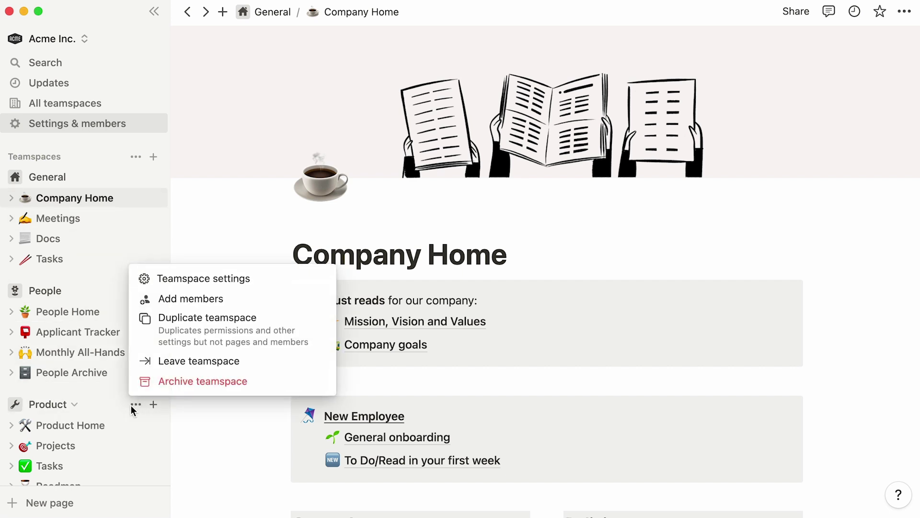
# - Open Teamspace settings for Product and review its 8 members' roles under Closed permissions
pyautogui.click(288, 280)
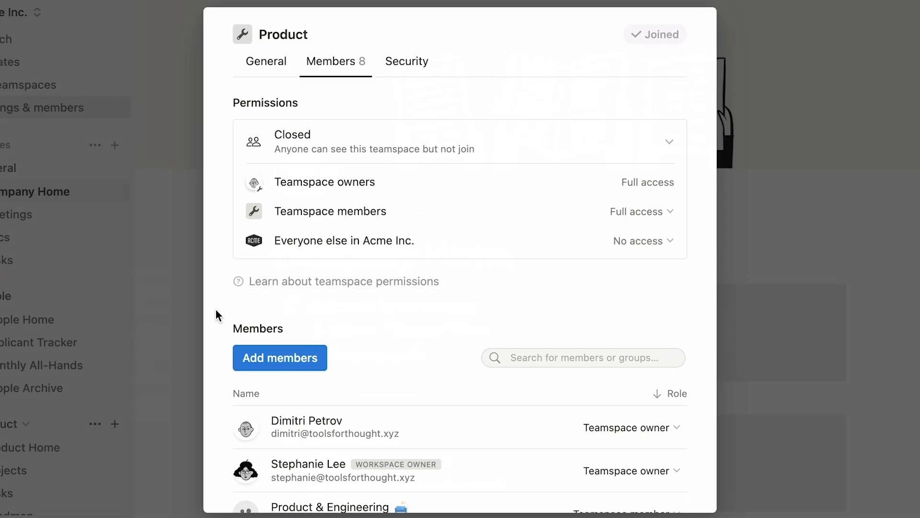
pyautogui.scroll(-3, 216, 314)
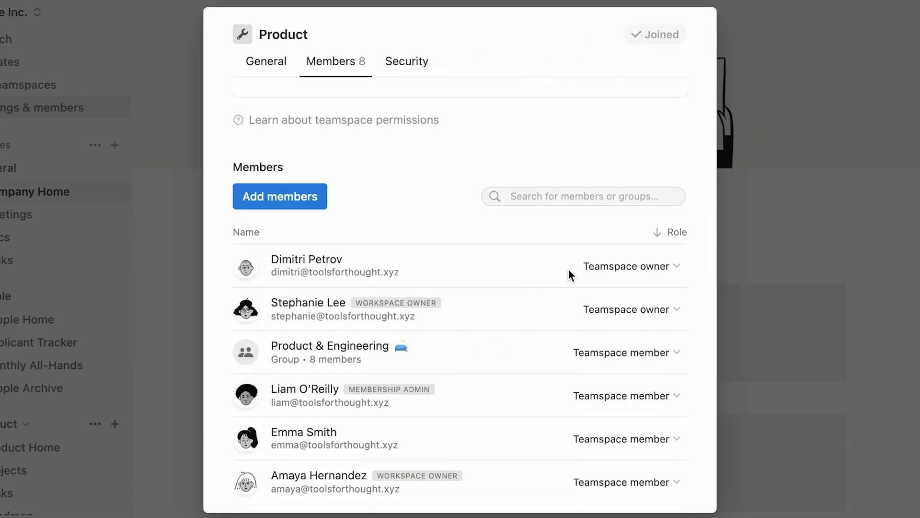
pyautogui.click(583, 272)
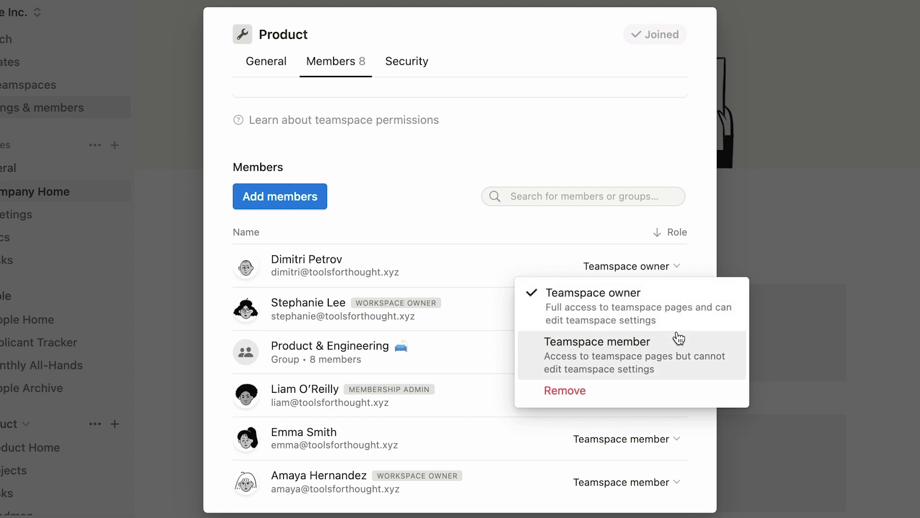
pyautogui.click(507, 432)
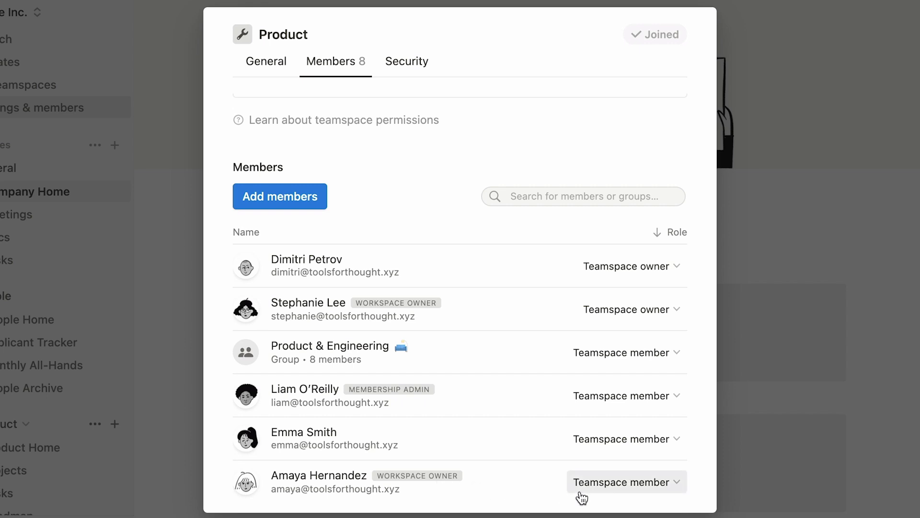
pyautogui.scroll(5, 700, 423)
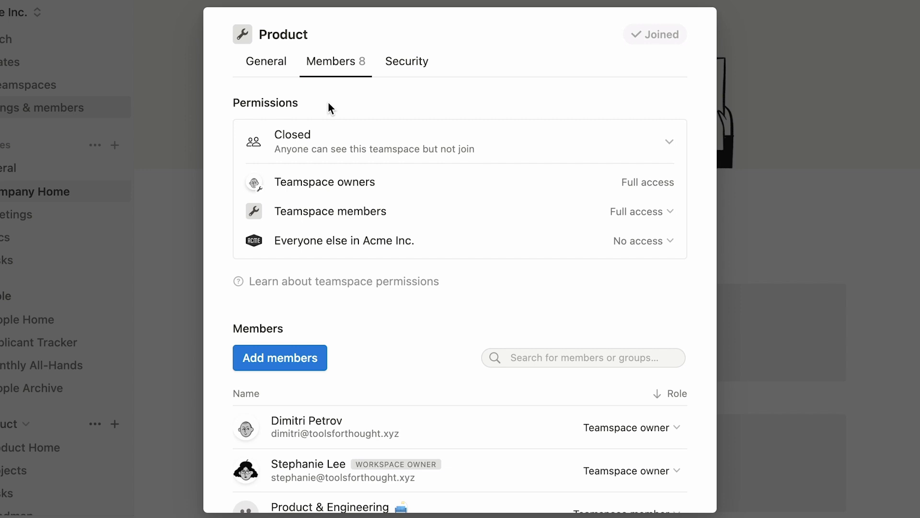
pyautogui.click(598, 149)
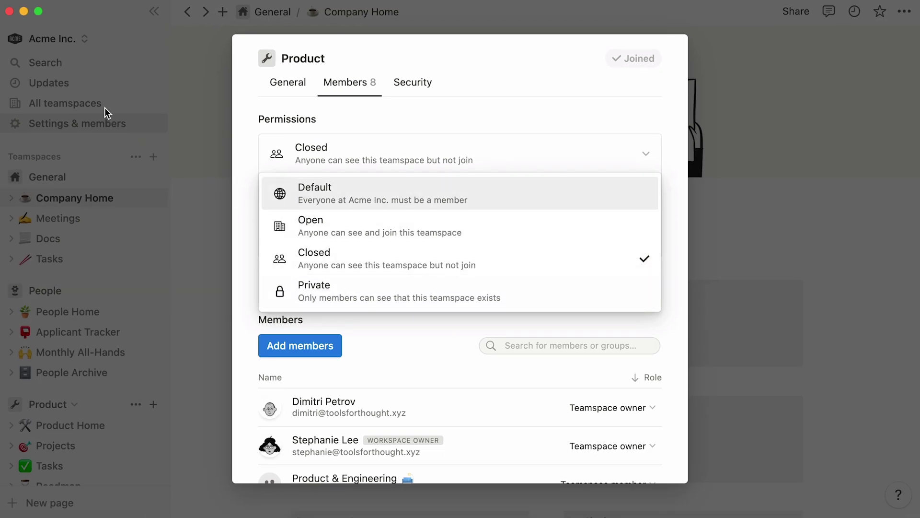
pyautogui.click(242, 212)
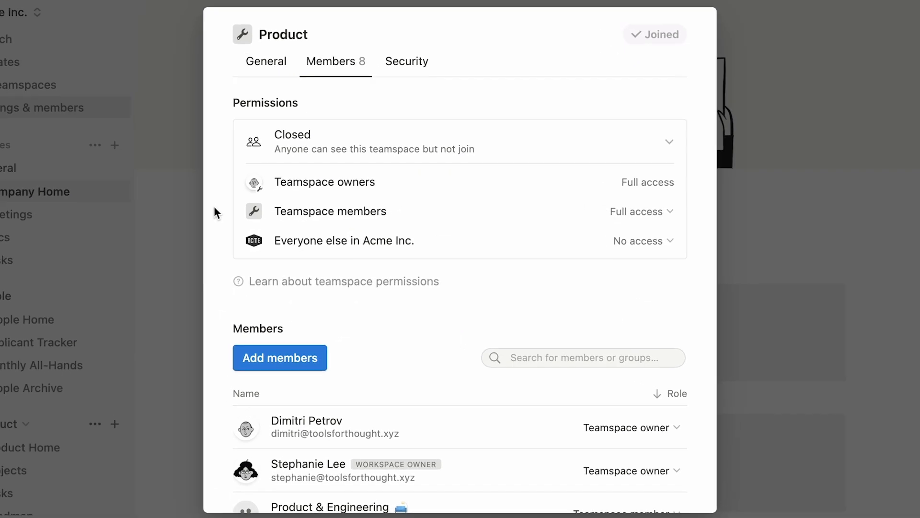
# - Keep teamspace members at Full access and change Everyone else in Acme Inc. to Can view
pyautogui.click(622, 216)
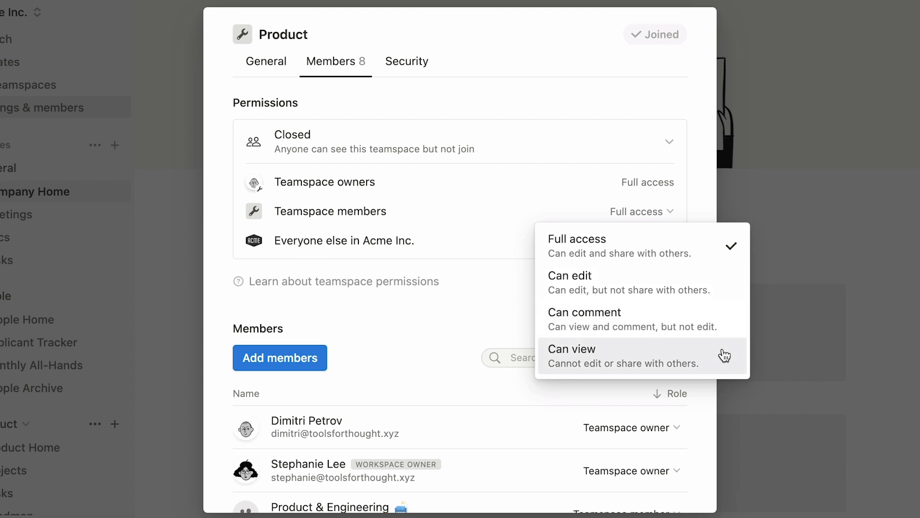
pyautogui.click(513, 289)
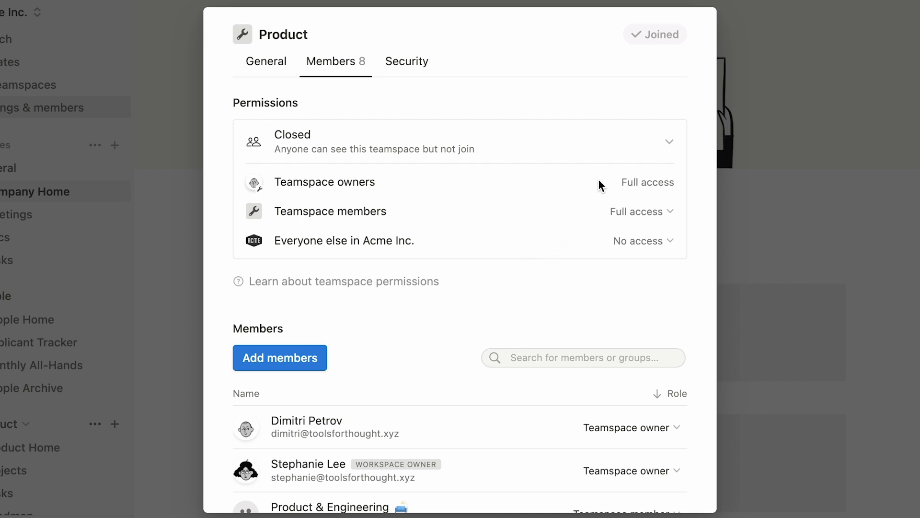
pyautogui.click(640, 243)
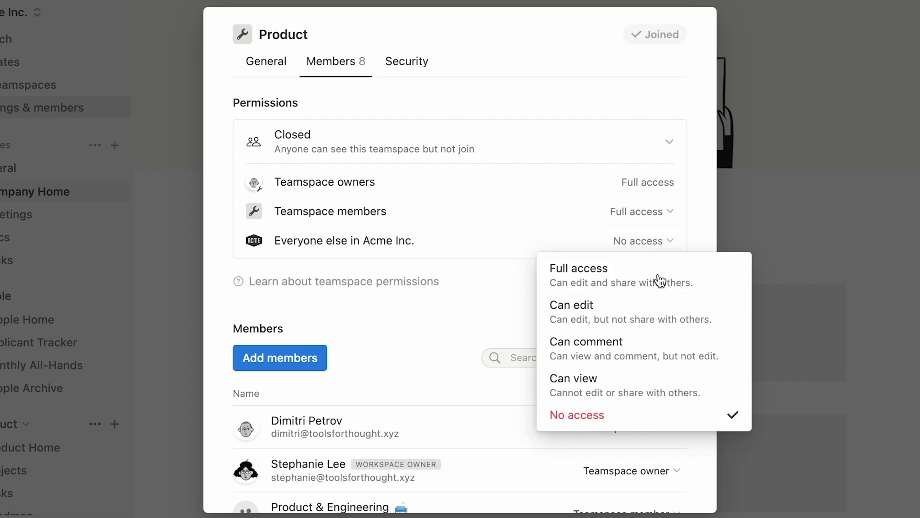
pyautogui.click(724, 389)
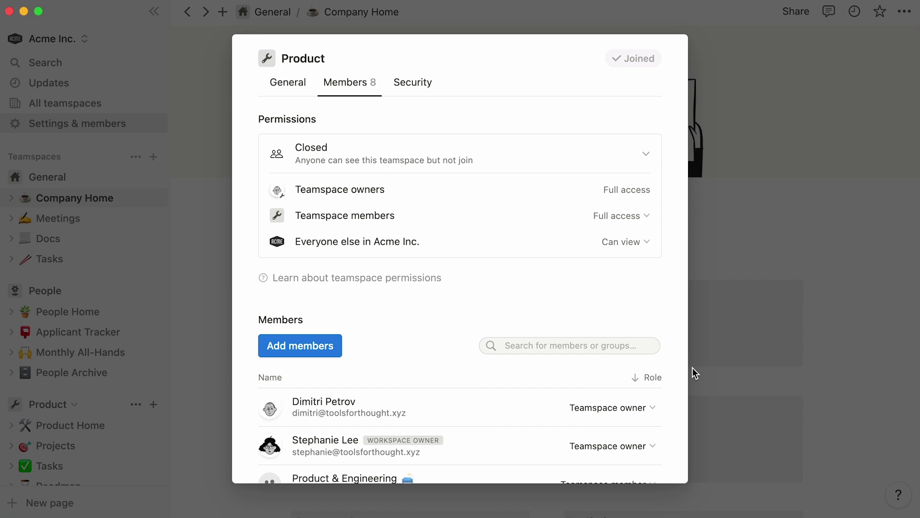
# - Close the Product teamspace settings, open General onboarding and view its Share panel
pyautogui.click(714, 376)
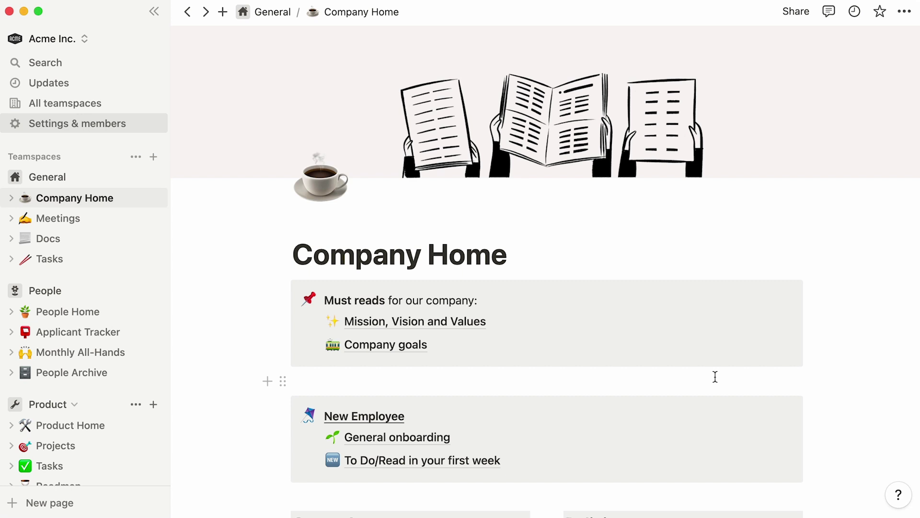
pyautogui.click(613, 438)
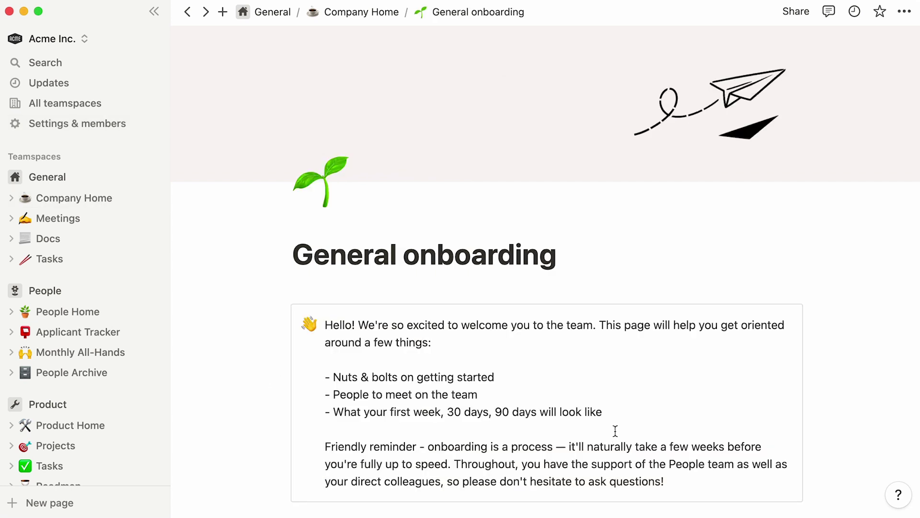
pyautogui.click(796, 18)
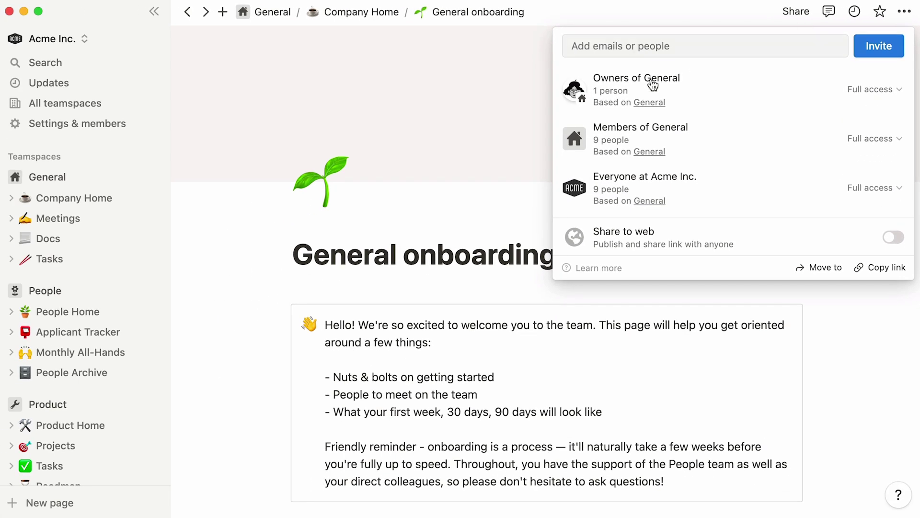
# - Compare Product Home's sharing, showing view access for everyone at Acme Inc., then return to General onboarding
pyautogui.click(123, 426)
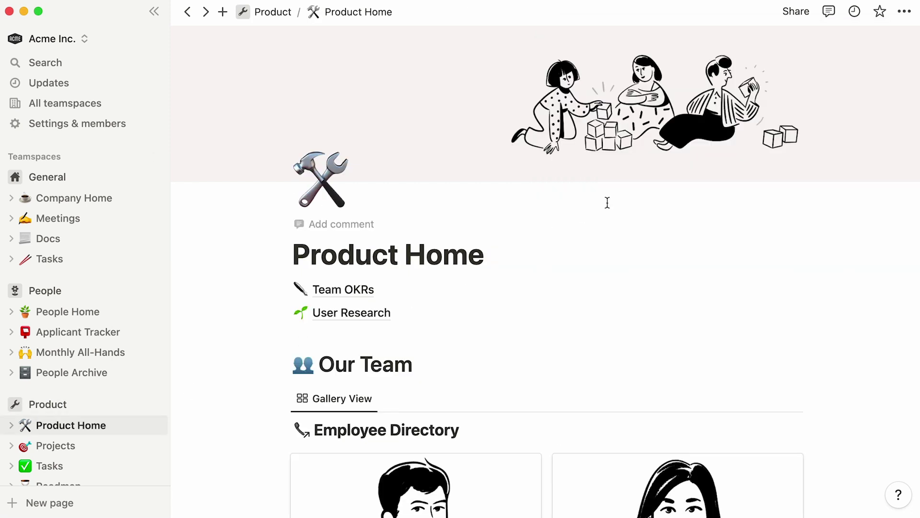
pyautogui.click(800, 18)
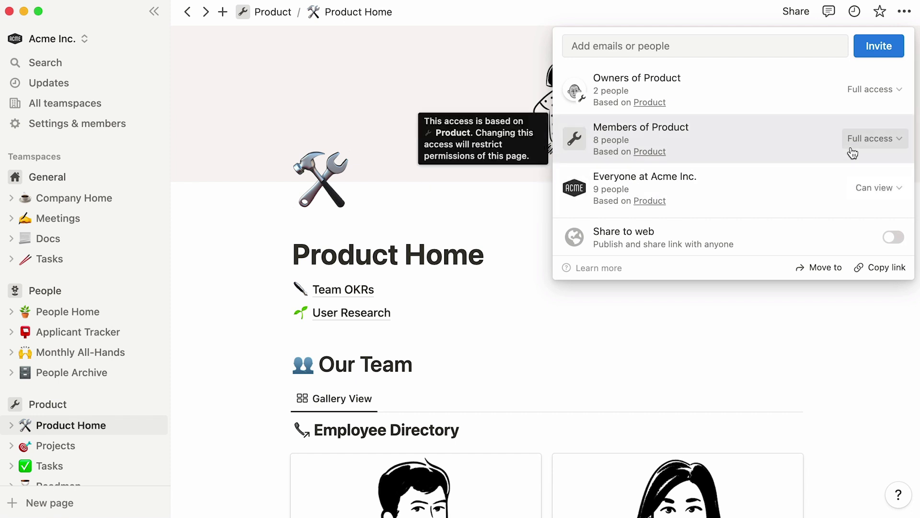
pyautogui.click(453, 62)
pyautogui.click(197, 20)
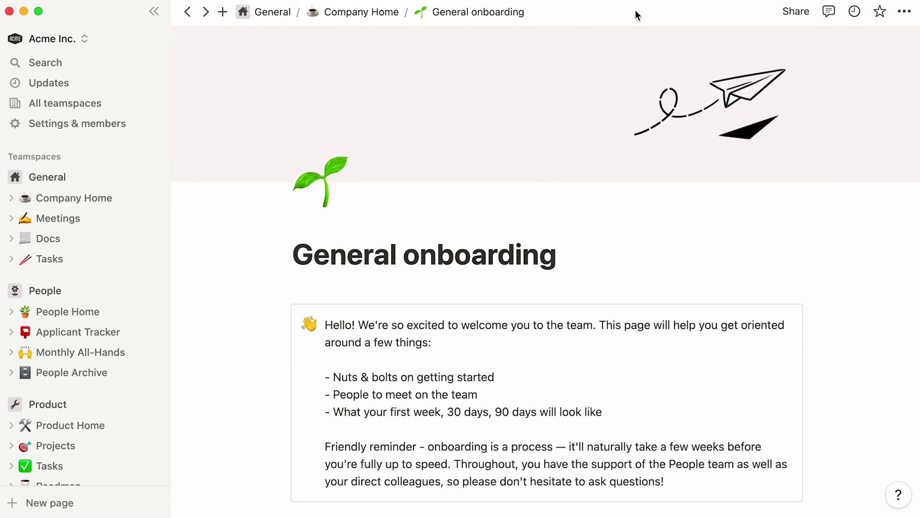
# - Set Owners of General to No access, confirm Restrict access, then set Members of General and Everyone at Acme Inc. to No access
pyautogui.click(793, 12)
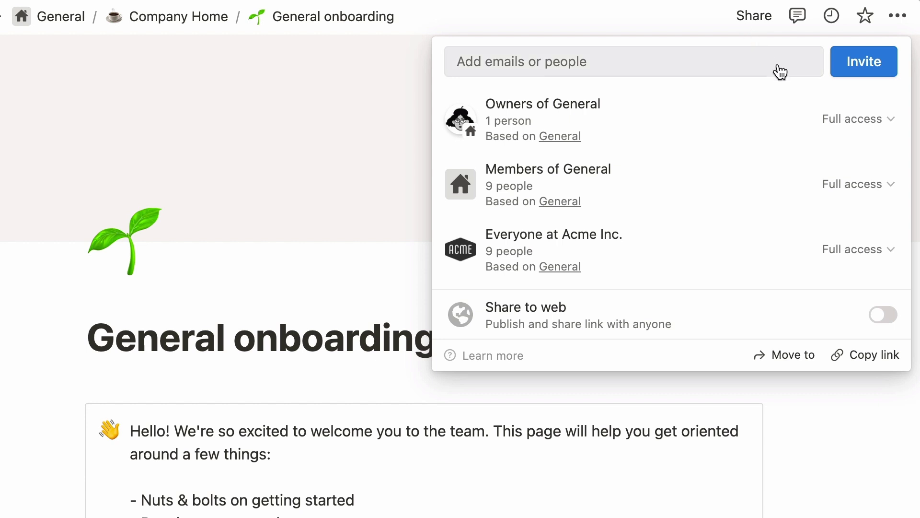
pyautogui.click(825, 129)
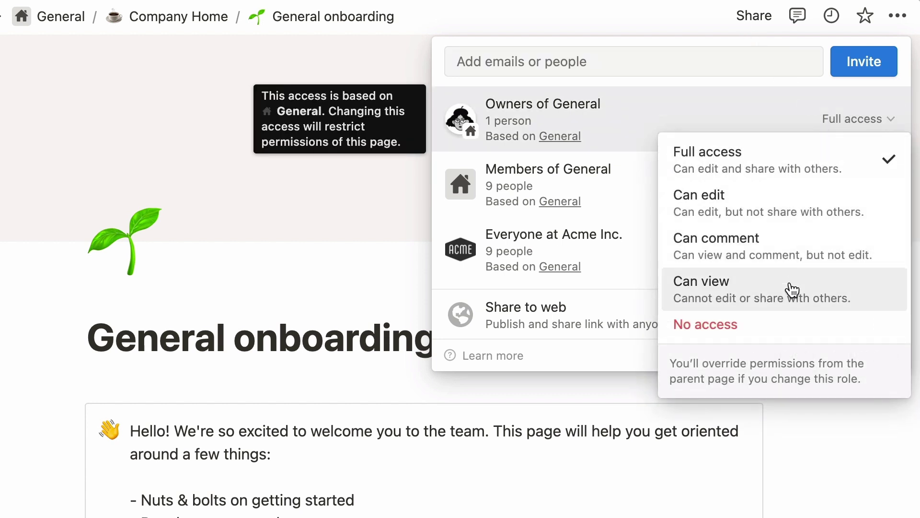
pyautogui.click(781, 323)
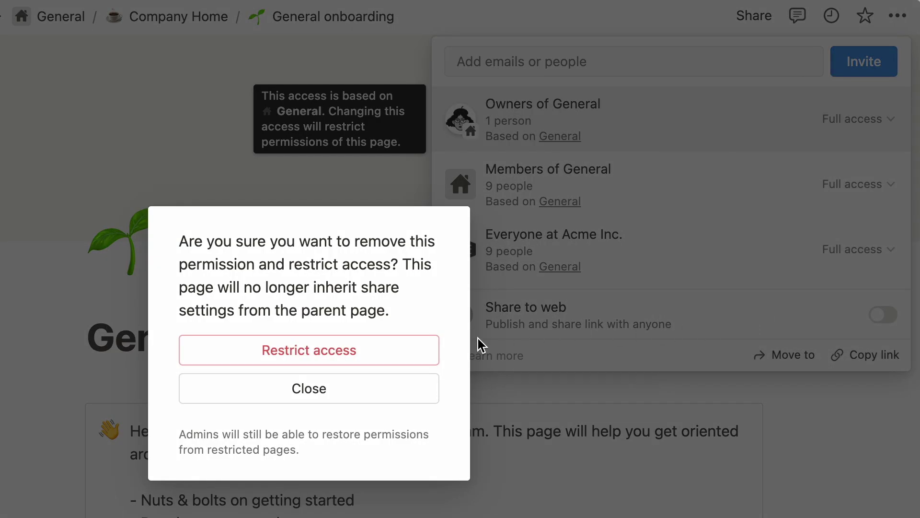
pyautogui.click(430, 353)
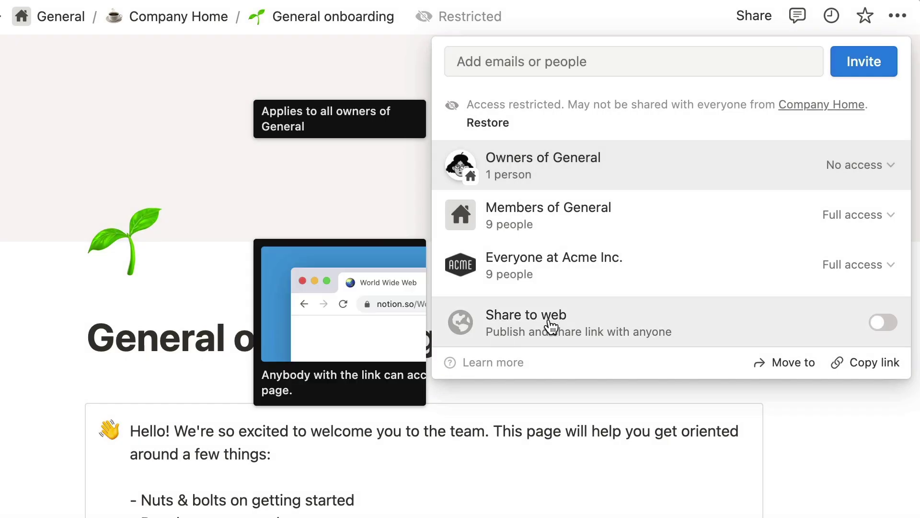
pyautogui.click(829, 225)
pyautogui.click(795, 421)
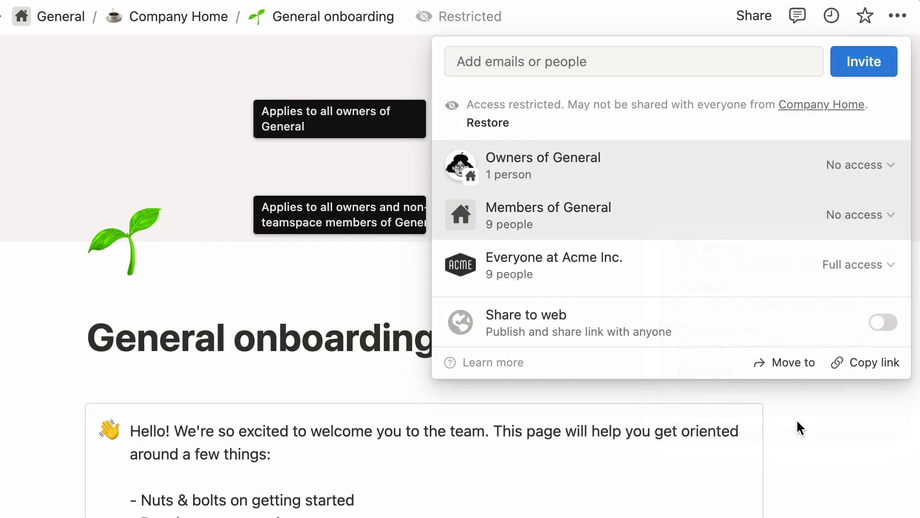
pyautogui.click(873, 282)
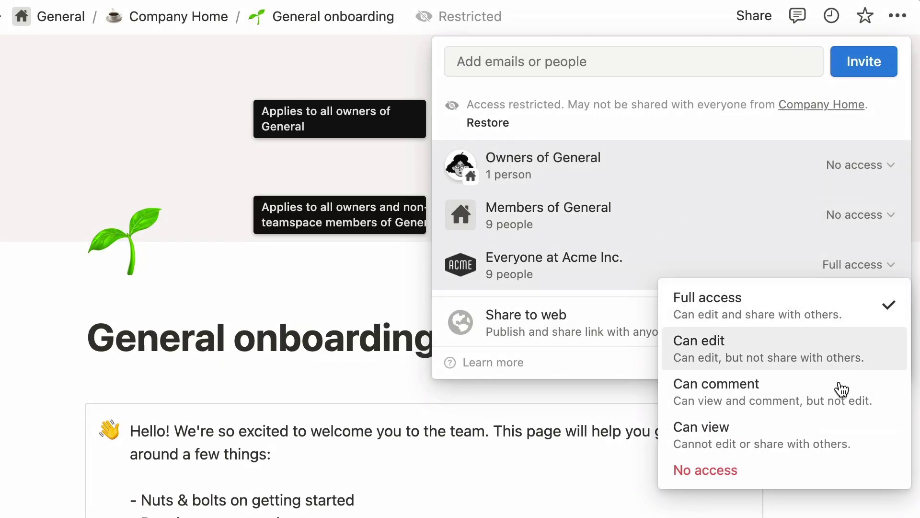
pyautogui.click(801, 470)
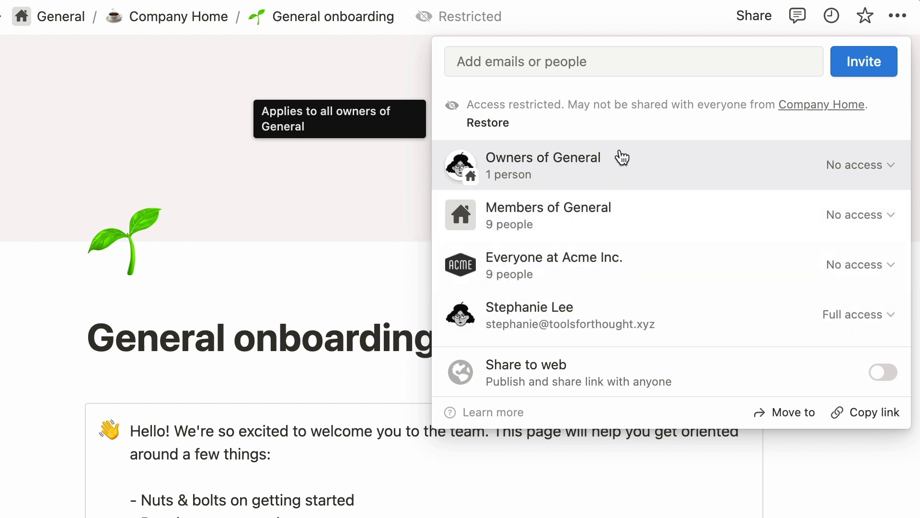
# - Add two teammates, the People group and an outside guest's e-mail to the page invite
pyautogui.click(645, 63)
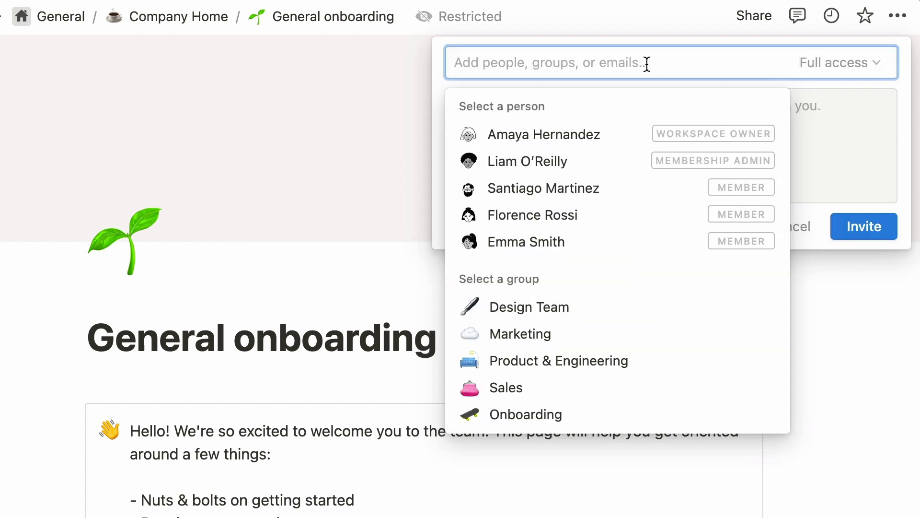
pyautogui.write('amaya')
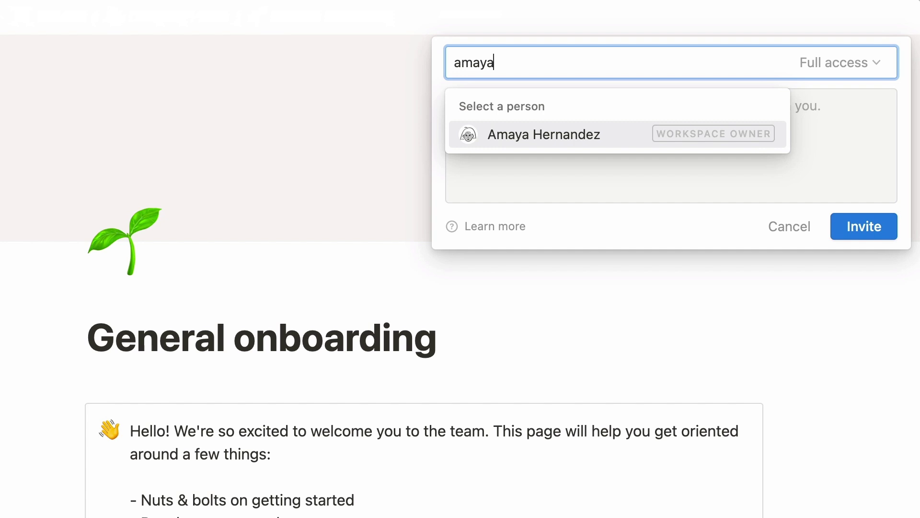
pyautogui.click(632, 128)
pyautogui.write('santiag')
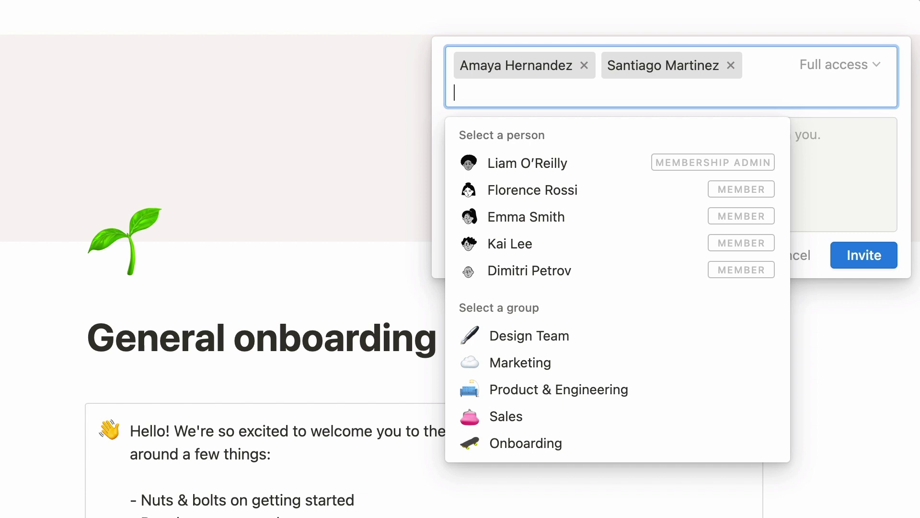
pyautogui.write('people')
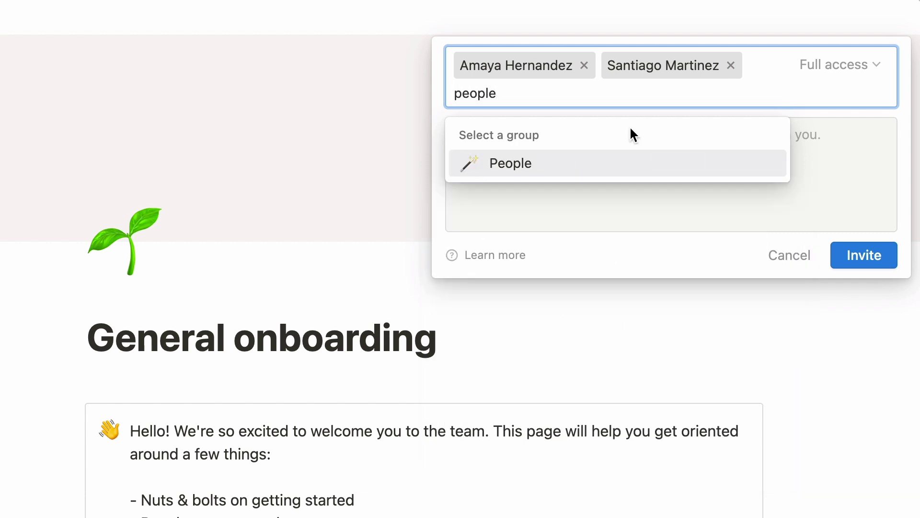
pyautogui.click(637, 168)
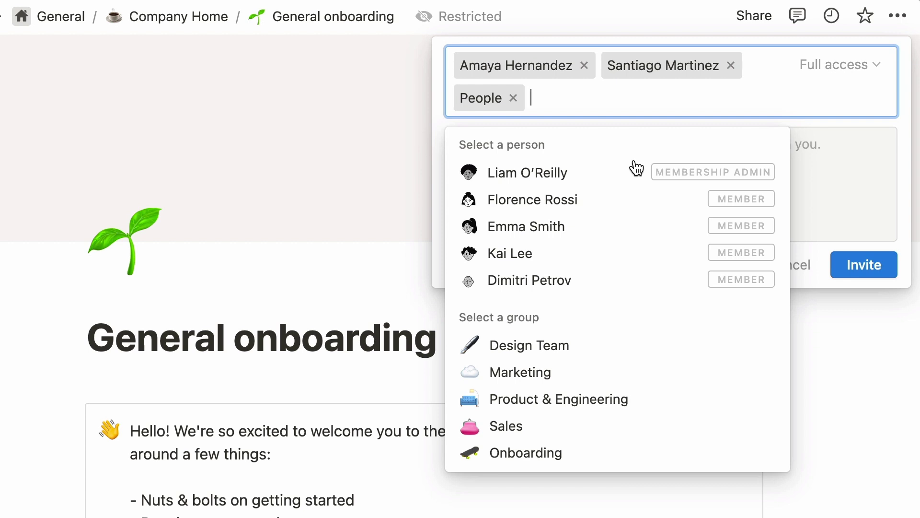
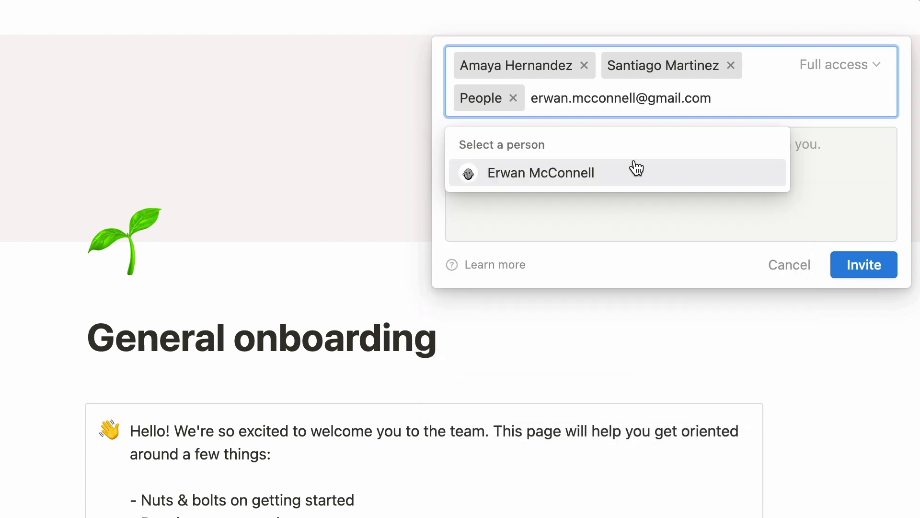
pyautogui.click(664, 172)
# - Keep Full access, add the note 'Here's our latest iteration!', and invite the guest to this page only
pyautogui.click(808, 71)
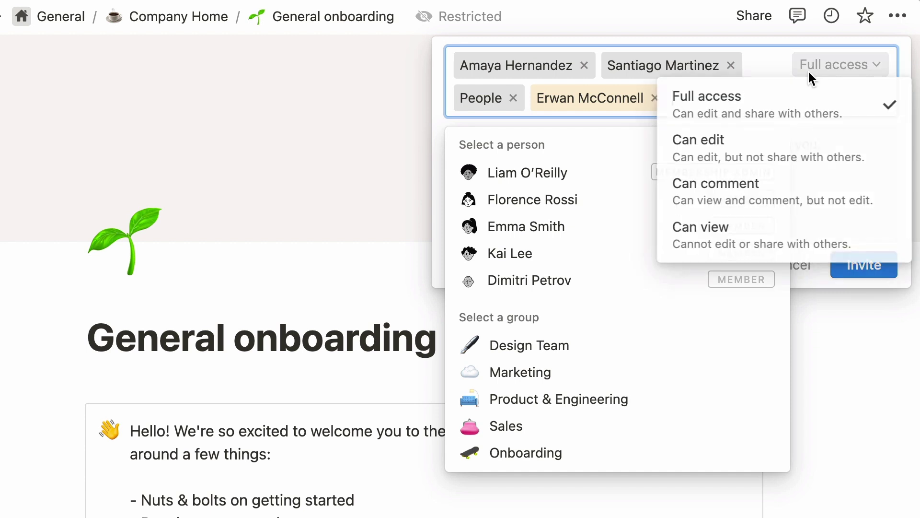
pyautogui.click(848, 97)
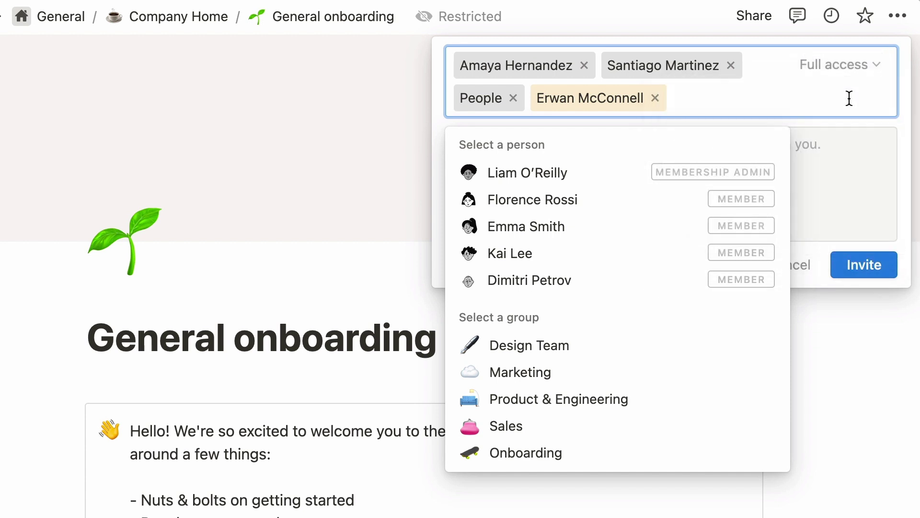
pyautogui.click(821, 143)
pyautogui.write("Here's our la")
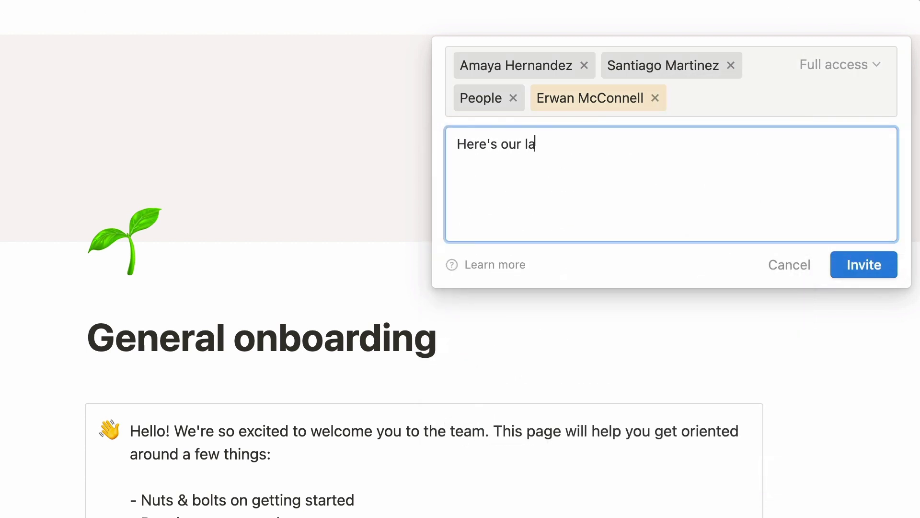
pyautogui.write('test iteration!')
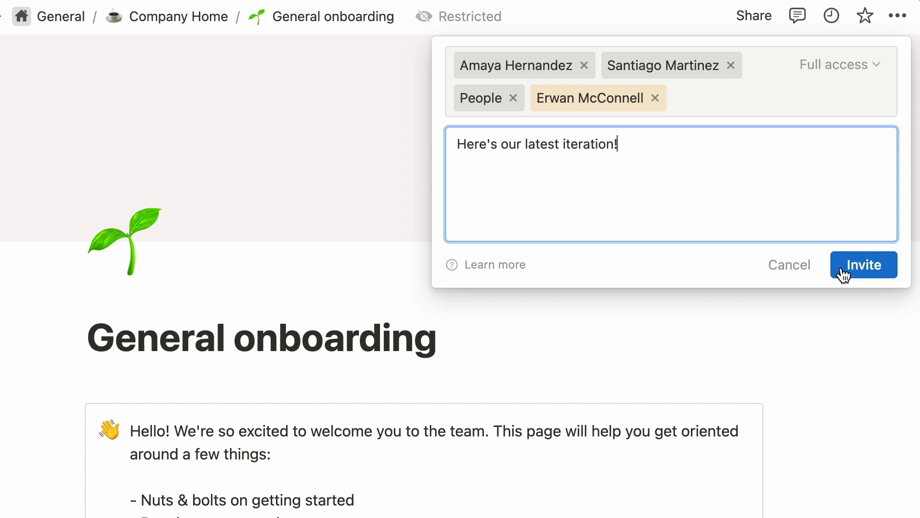
pyautogui.click(843, 274)
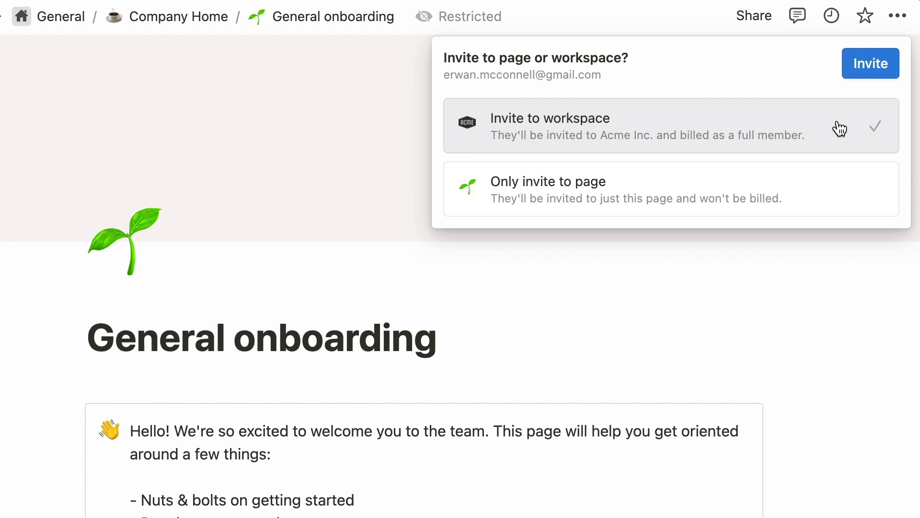
pyautogui.click(848, 191)
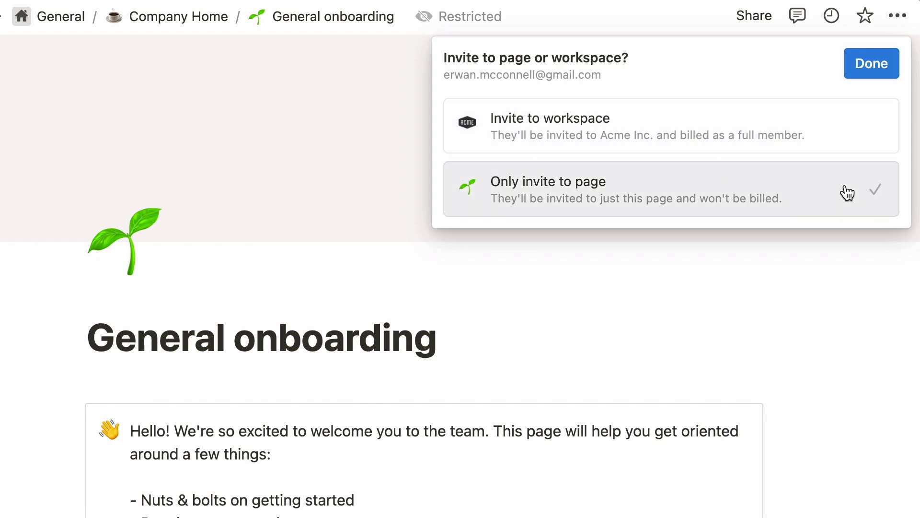
# - Finish the guest invite and restore General onboarding's inherited access from its parent page
pyautogui.click(881, 74)
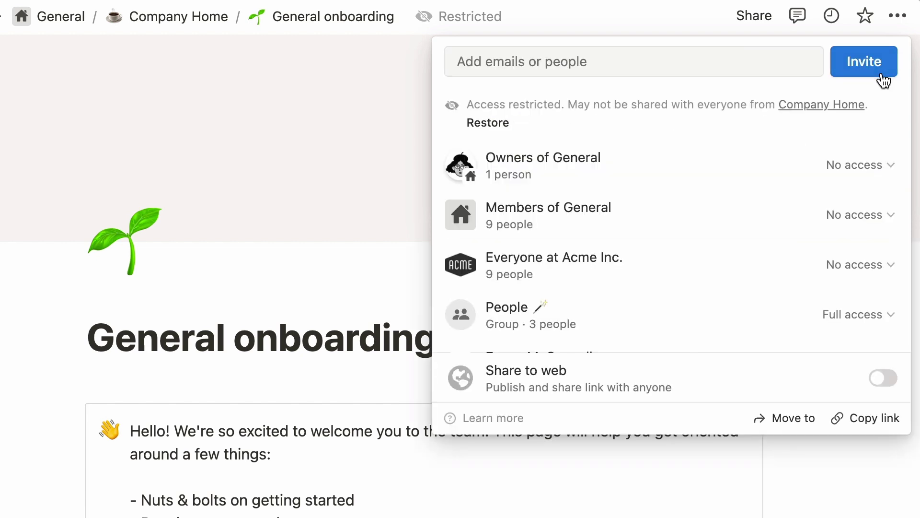
pyautogui.scroll(-5, 898, 96)
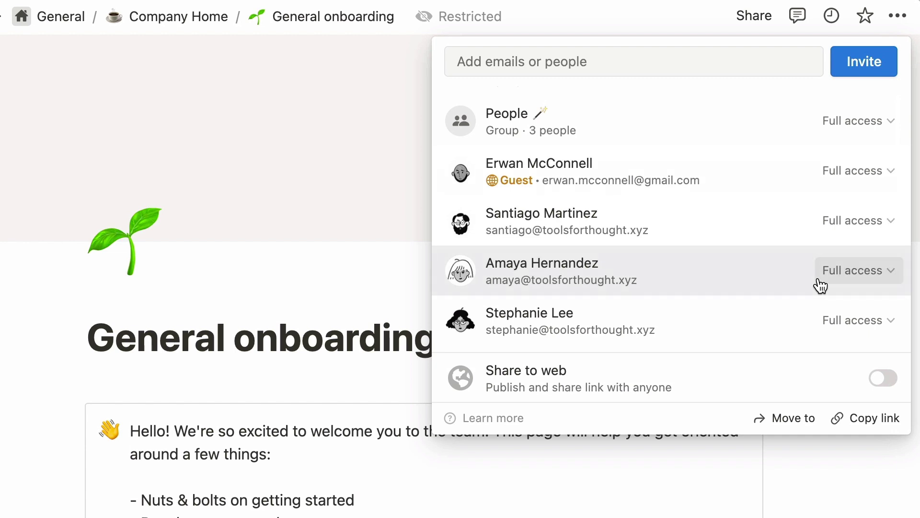
pyautogui.scroll(5, 820, 287)
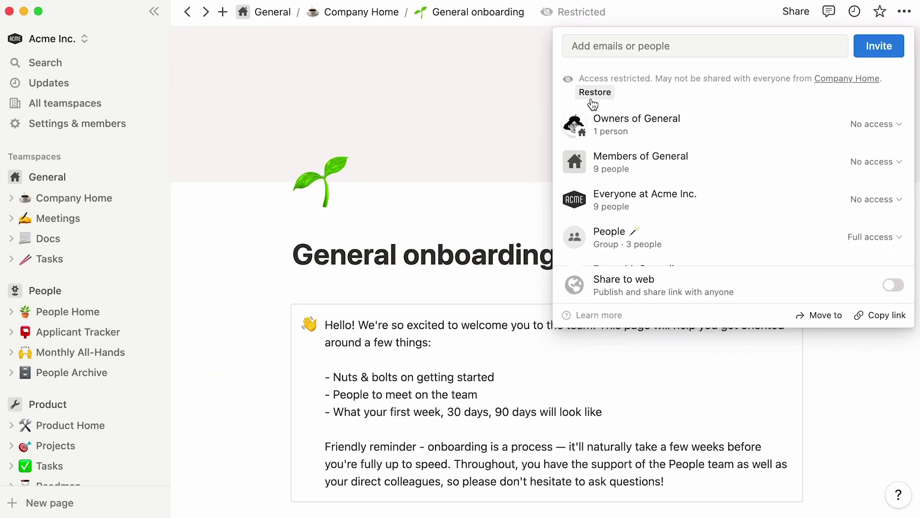
pyautogui.click(592, 99)
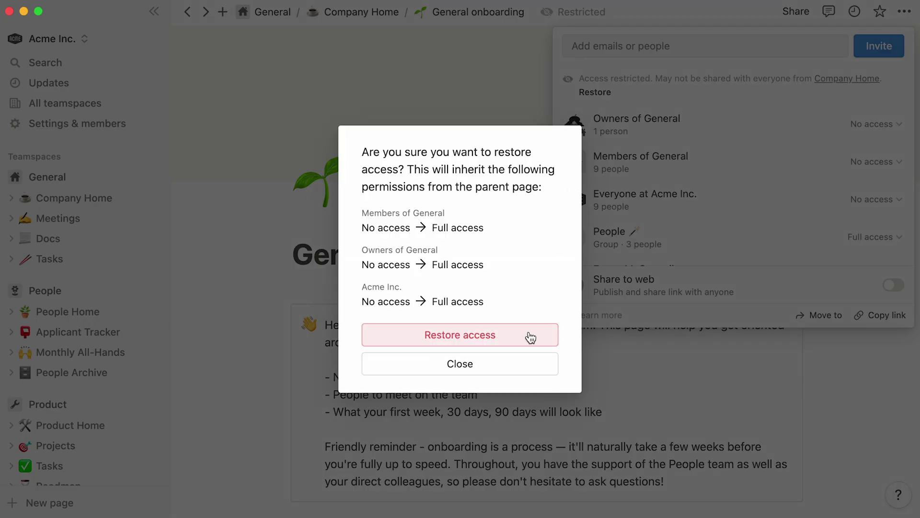
pyautogui.click(530, 338)
pyautogui.click(529, 332)
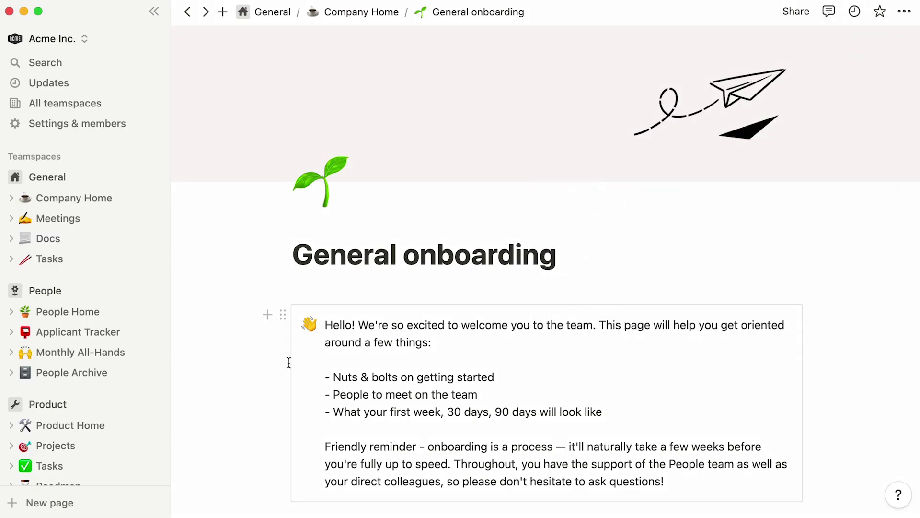
# - Open the 1:1 meeting page under Shared and review its sharing access list
pyautogui.scroll(-1, 160, 391)
pyautogui.scroll(-10, 160, 390)
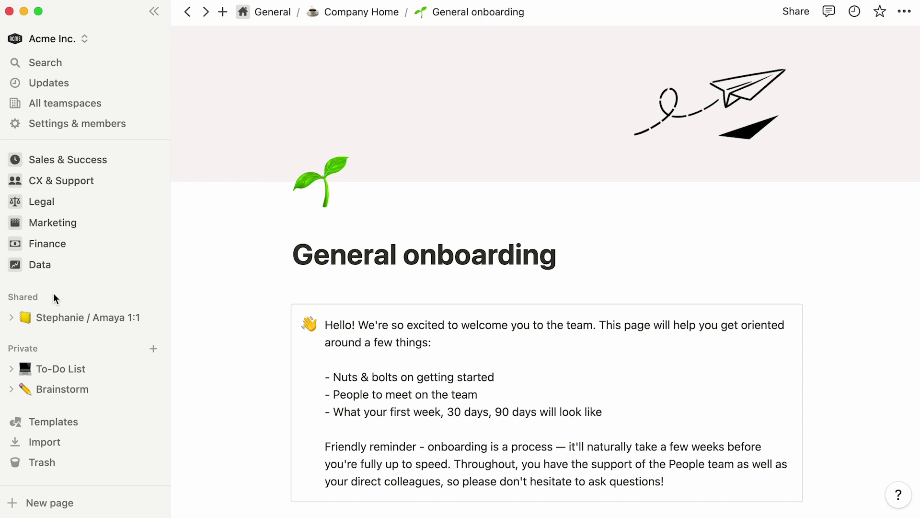
pyautogui.click(64, 325)
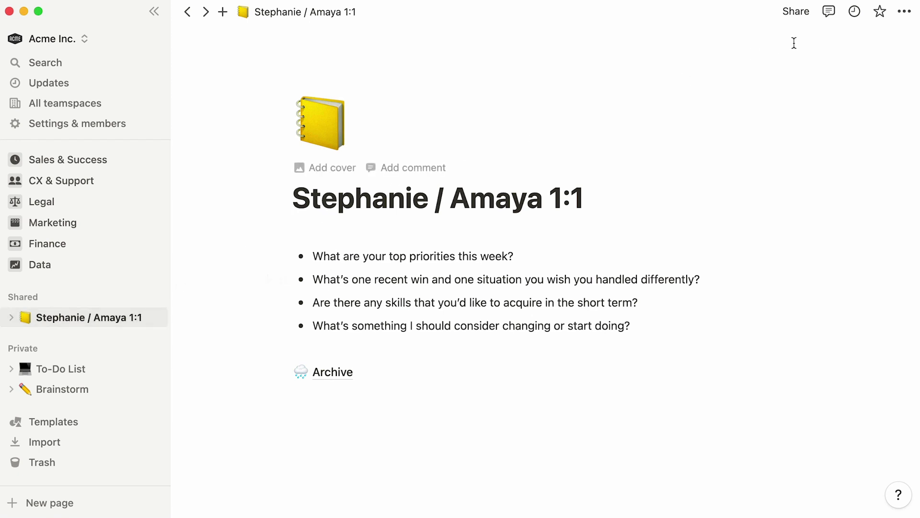
pyautogui.click(798, 18)
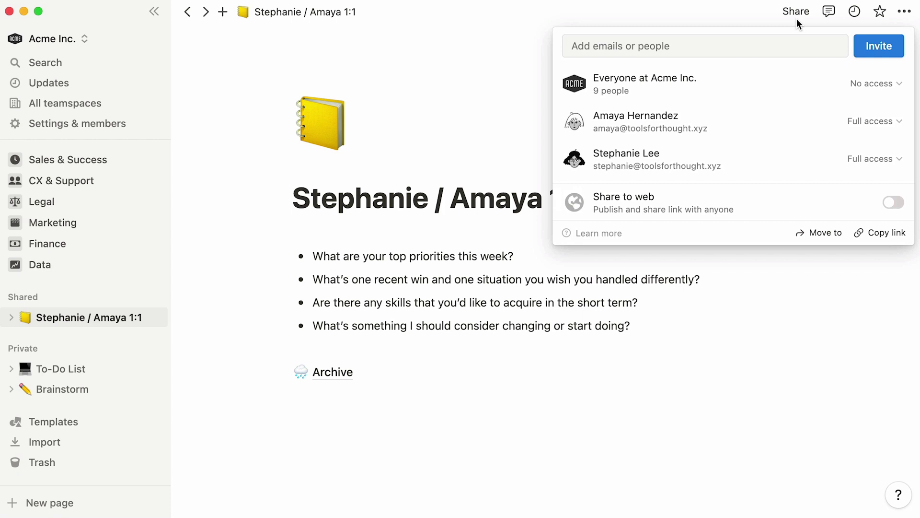
pyautogui.click(798, 20)
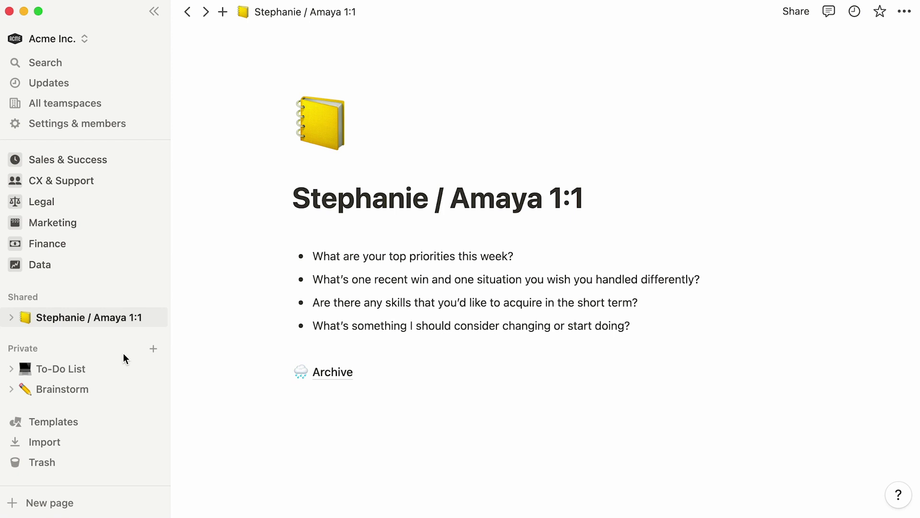
# - Visit the private To-Do List and Brainstorm pages, then go to People Home
pyautogui.click(117, 367)
pyautogui.click(112, 388)
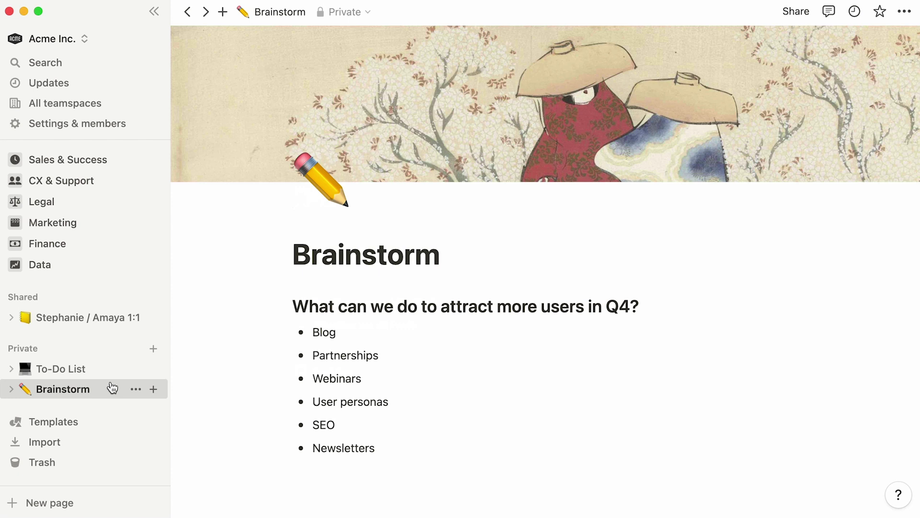
pyautogui.scroll(10, 112, 387)
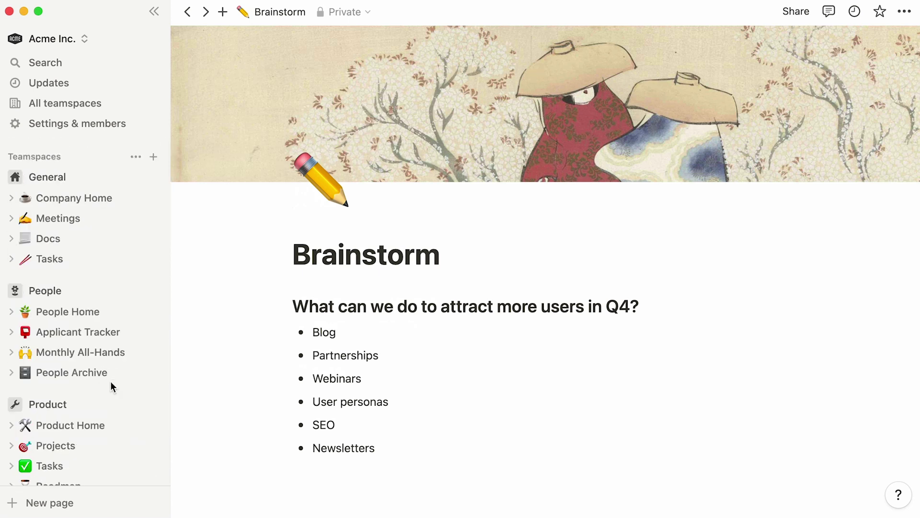
pyautogui.click(120, 311)
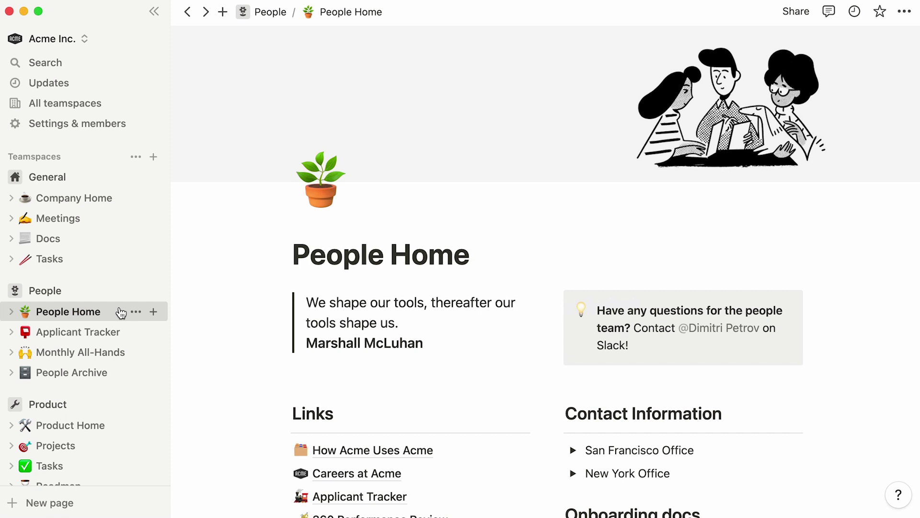
# - Open Careers at Acme, turn on Share to web, and copy its public web link
pyautogui.click(312, 474)
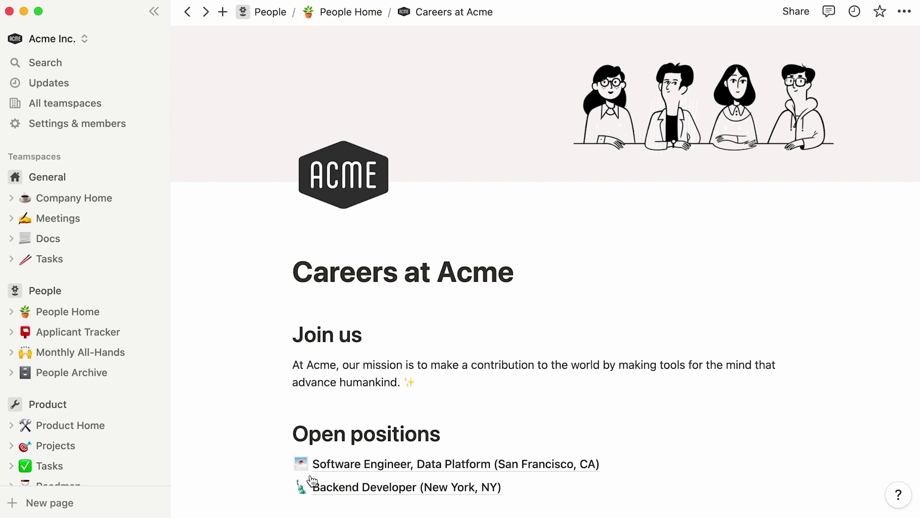
pyautogui.moveTo(723, 150)
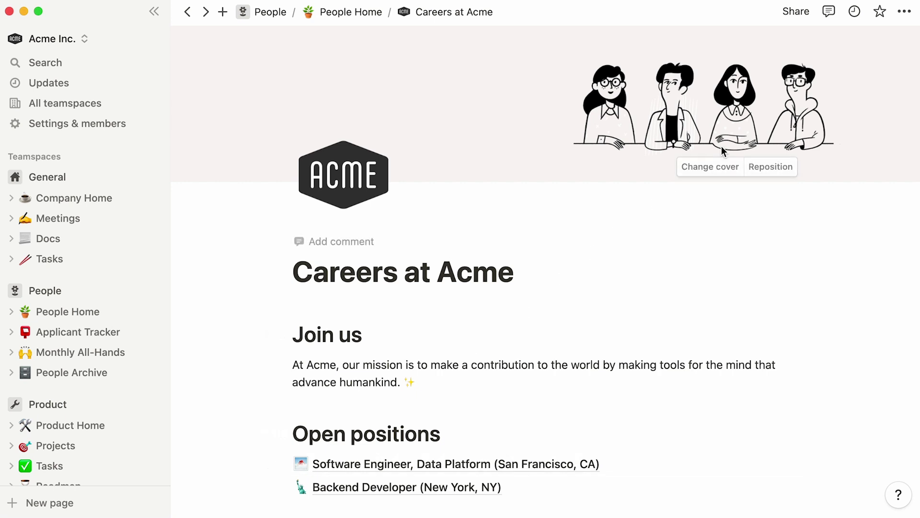
pyautogui.click(794, 14)
pyautogui.click(894, 237)
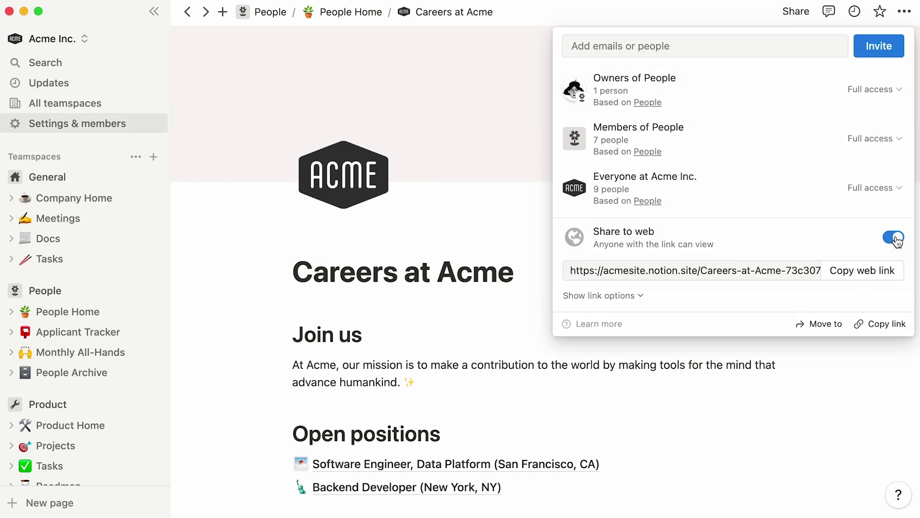
pyautogui.click(862, 280)
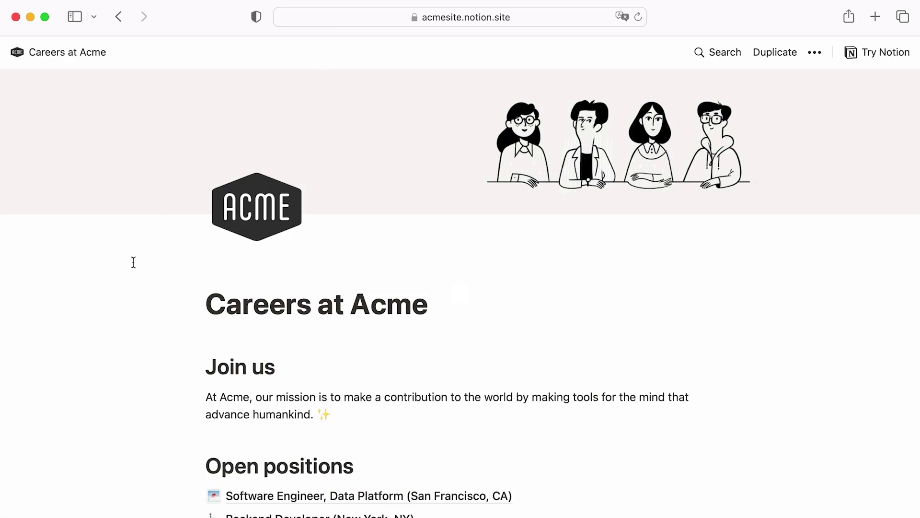
# - Browse the published Careers page and open the Software Engineer, Data Platform listing
pyautogui.scroll(-5, 134, 262)
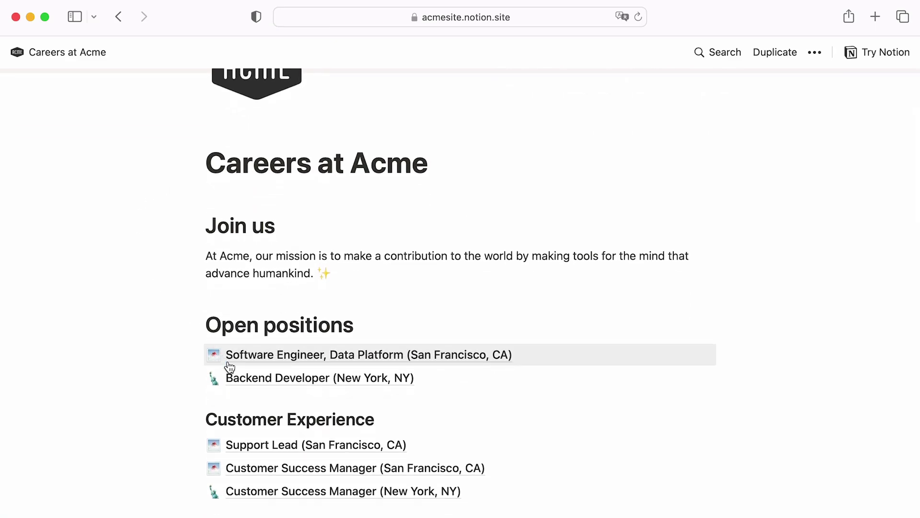
pyautogui.click(230, 366)
pyautogui.scroll(-5, 149, 376)
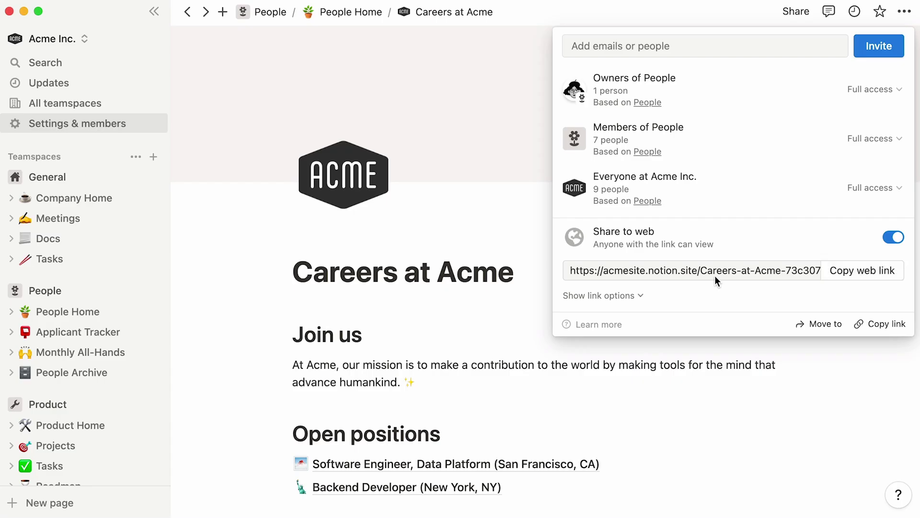
# - Review the workspace members list and the Product teamspace settings
pyautogui.click(224, 292)
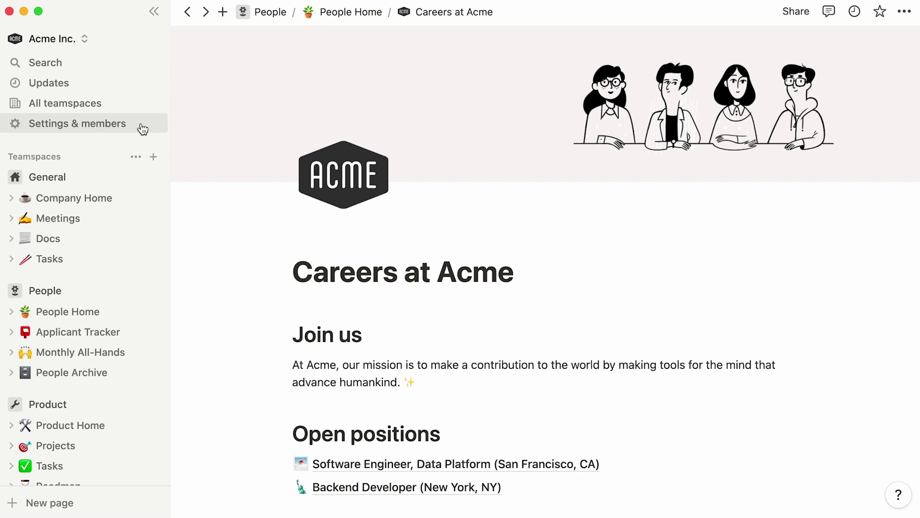
pyautogui.click(143, 129)
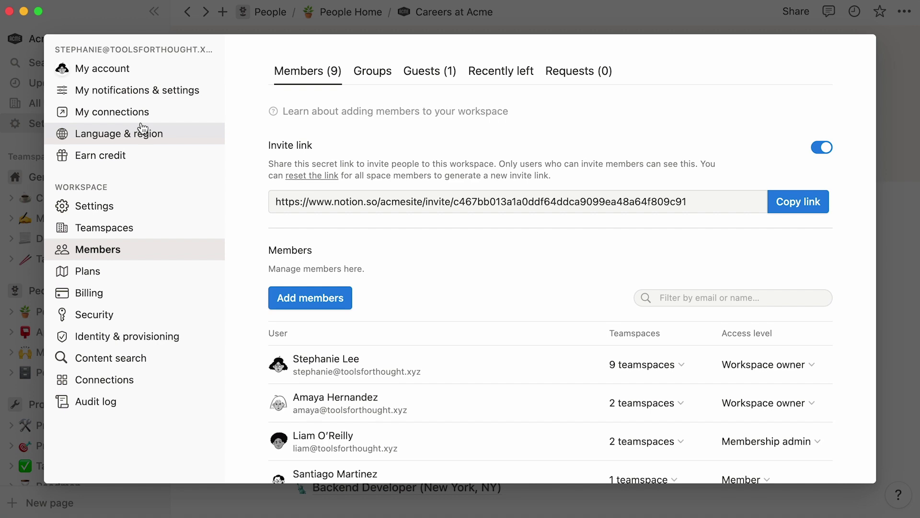
pyautogui.click(36, 398)
pyautogui.click(135, 405)
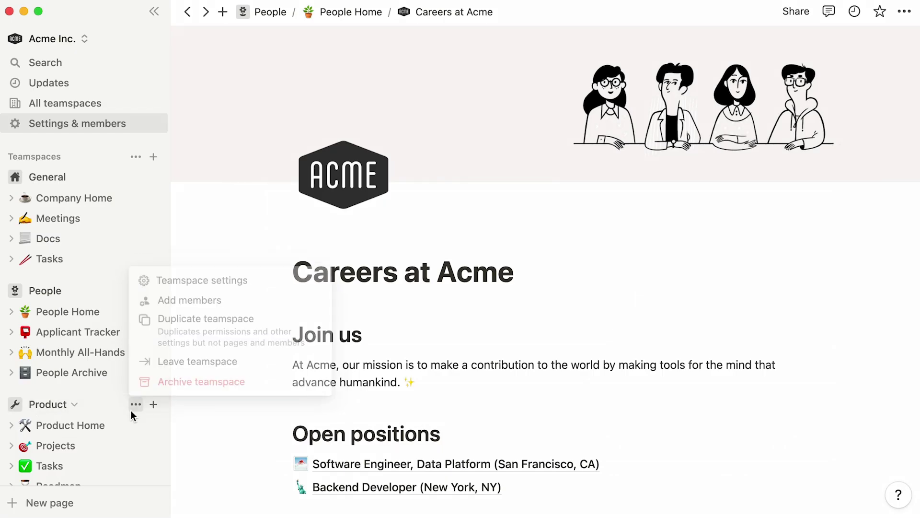
pyautogui.click(285, 283)
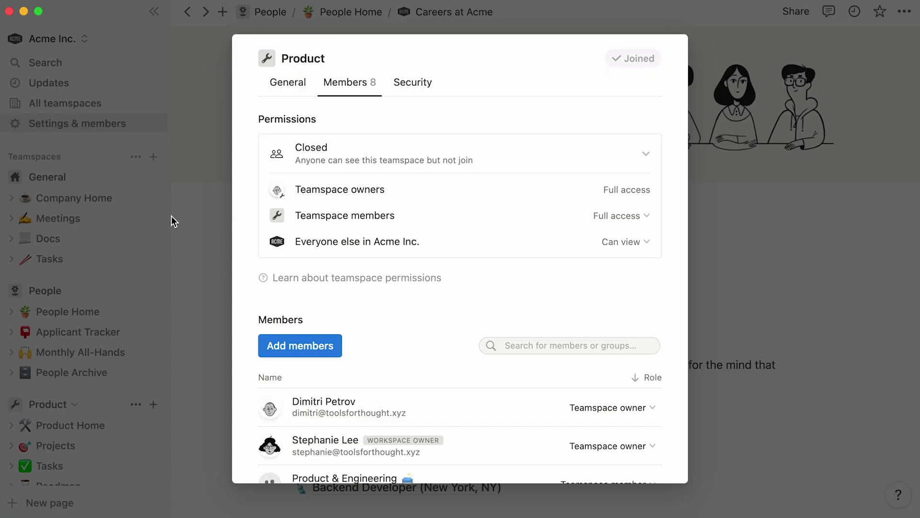
pyautogui.click(122, 198)
# - Open Company Home and check the General owners' access without changing it
pyautogui.click(797, 14)
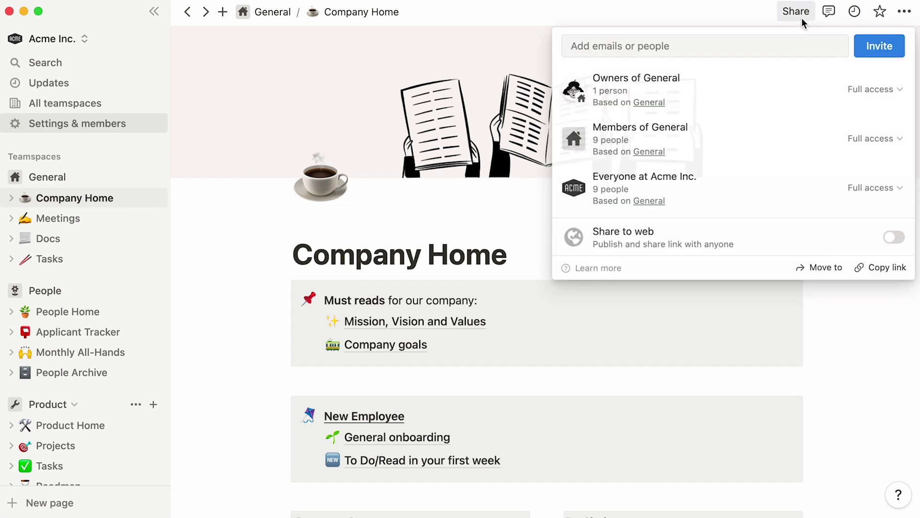
pyautogui.click(848, 92)
pyautogui.click(848, 93)
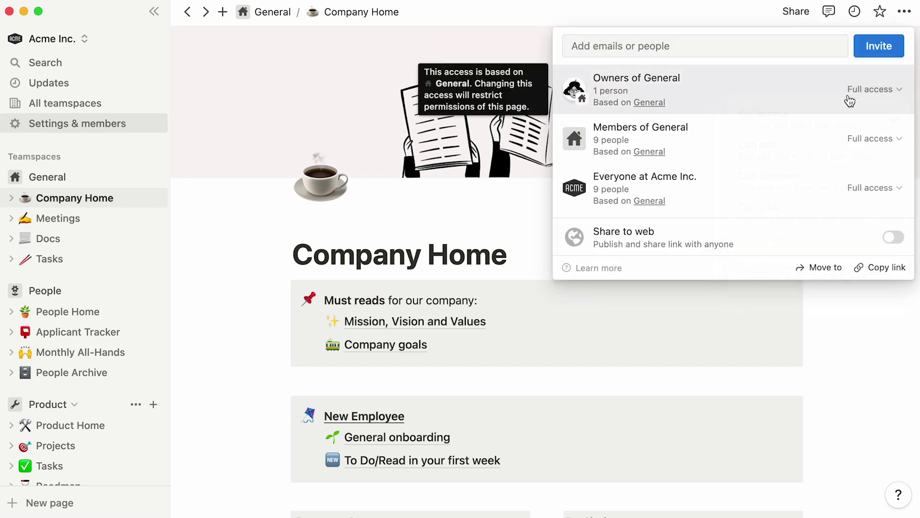
pyautogui.click(244, 245)
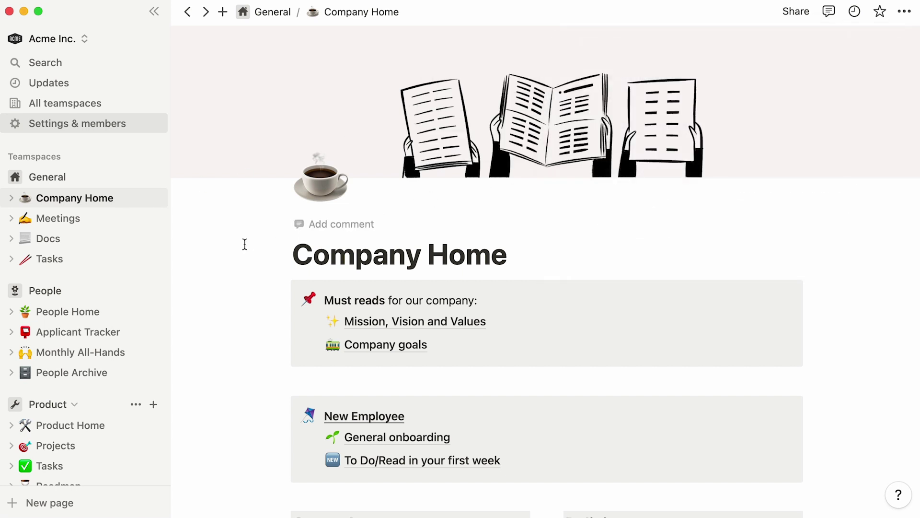
pyautogui.scroll(-10, 162, 269)
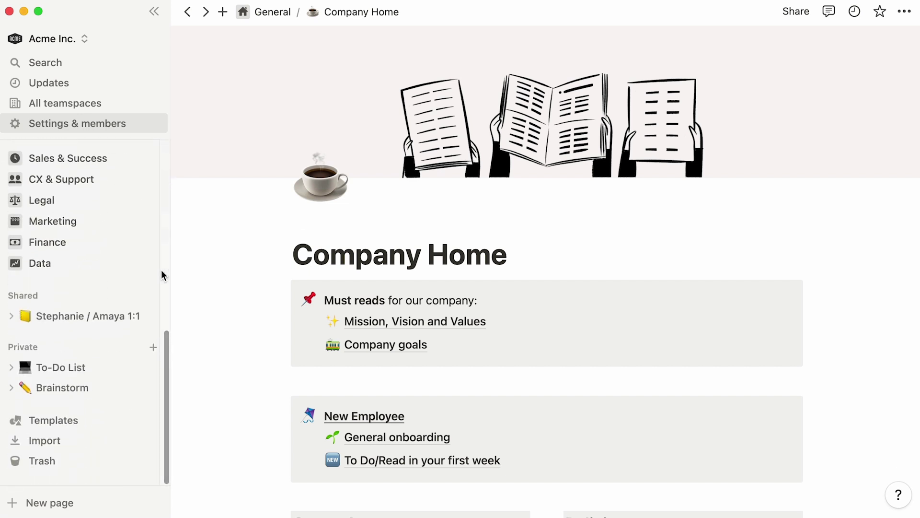
pyautogui.scroll(10, 161, 269)
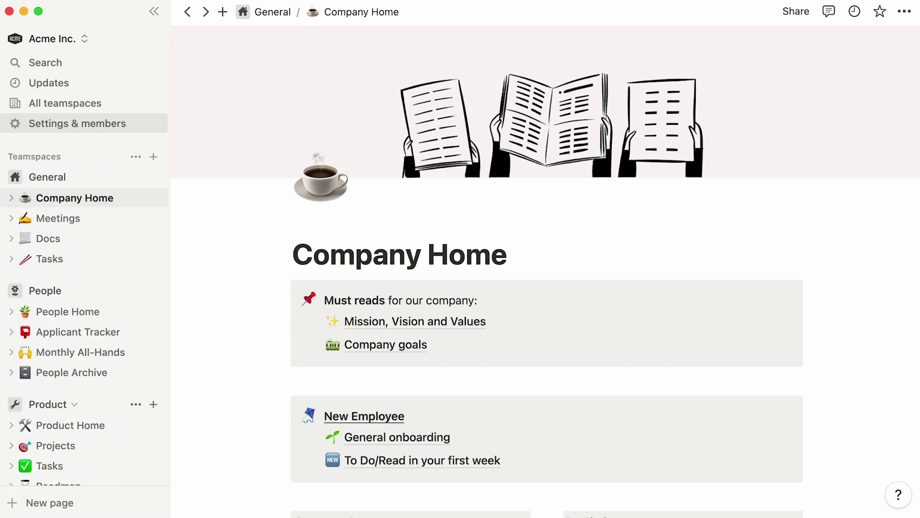